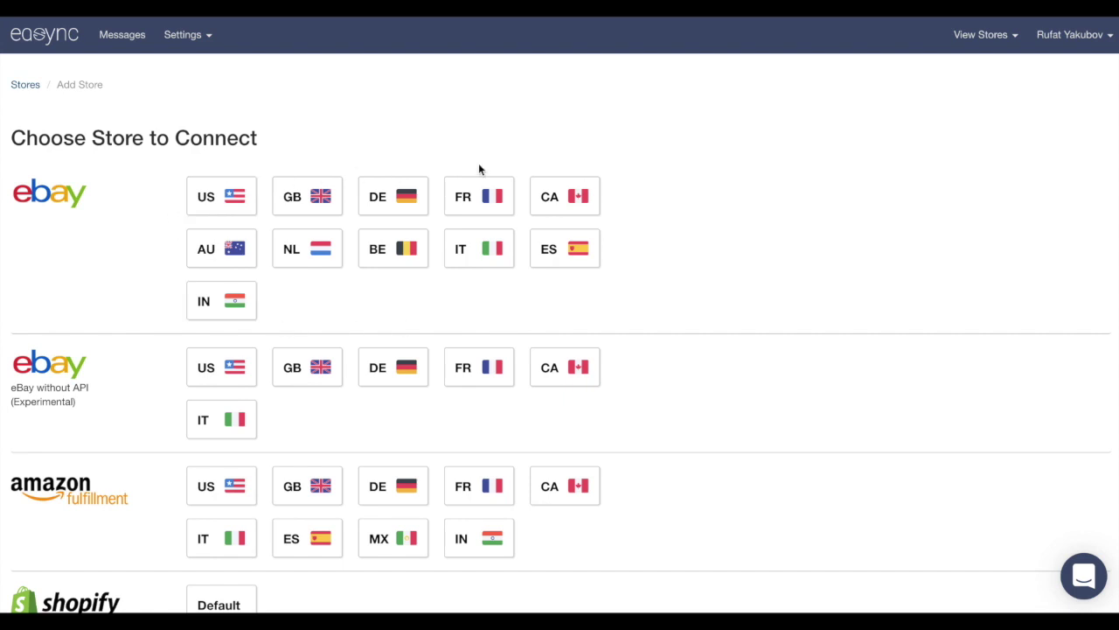
Choose eBay Canada (CA) as the store to connect to easync
scroll(166, 288, "down", 3)
scroll(173, 280, "up", 3)
left_click(569, 210)
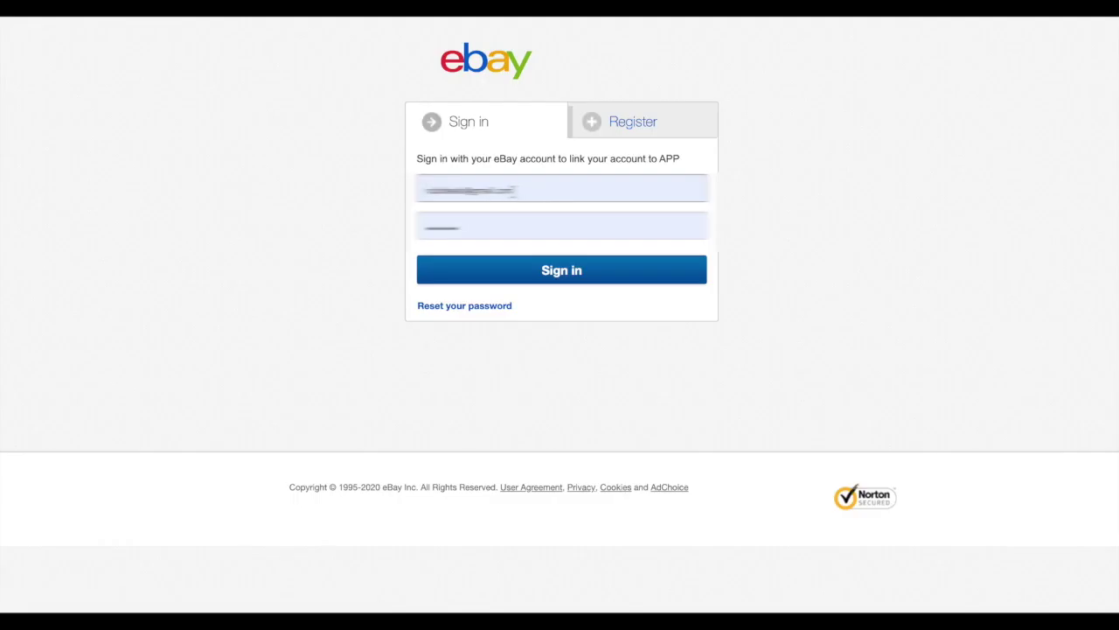
Sign in to eBay with the filled credentials and agree to grant easync access
left_click(561, 276)
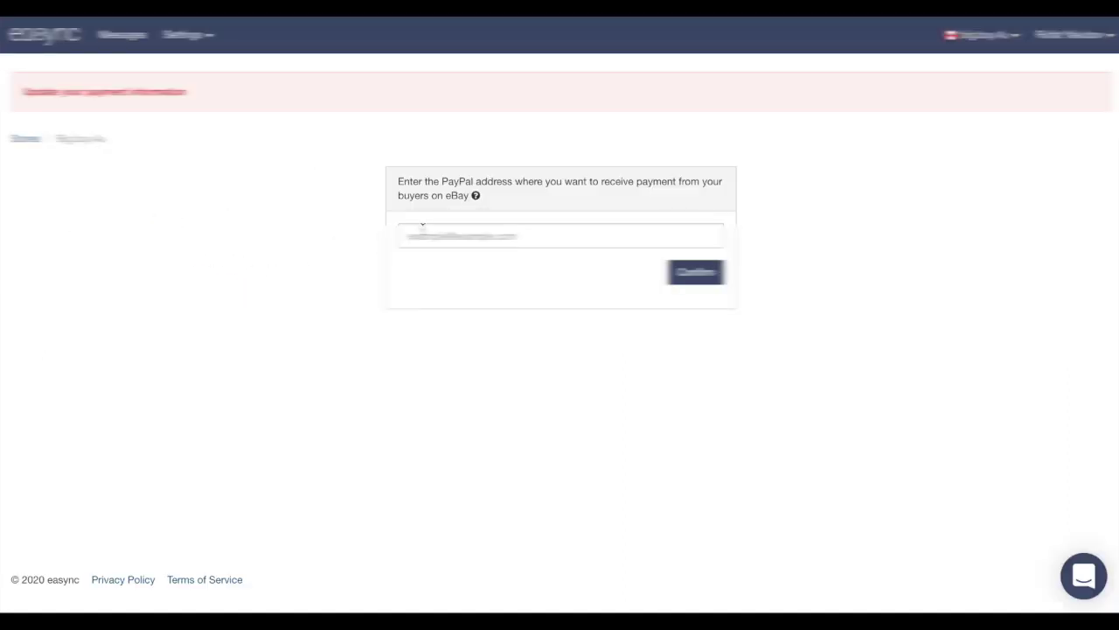
left_click(423, 230)
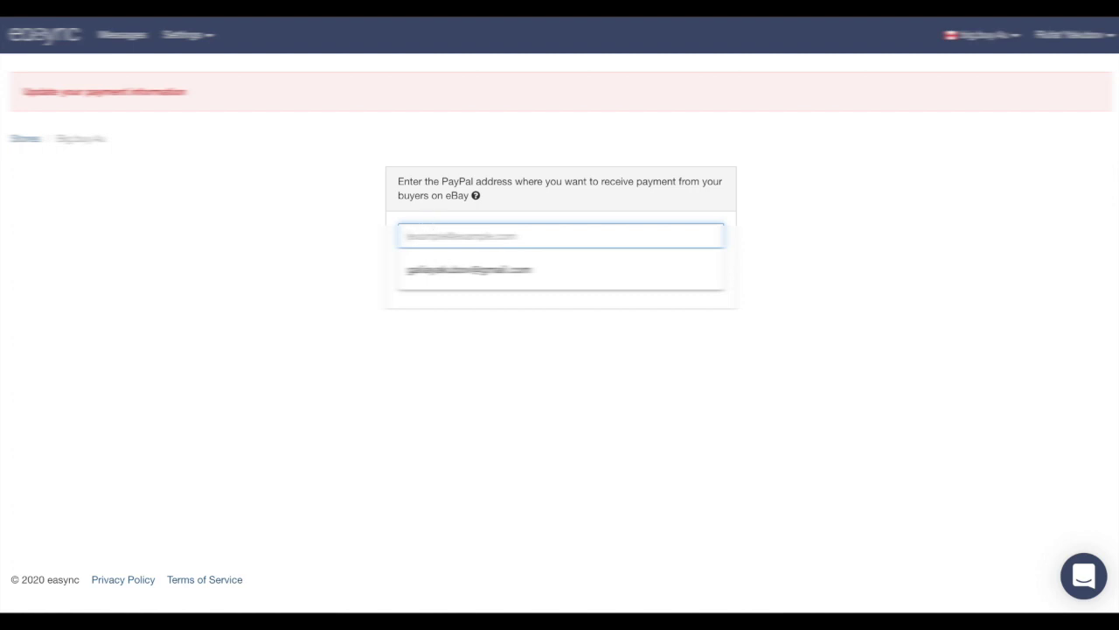
Set the saved PayPal e-mail as the address for buyer payments and confirm it
type("gaff")
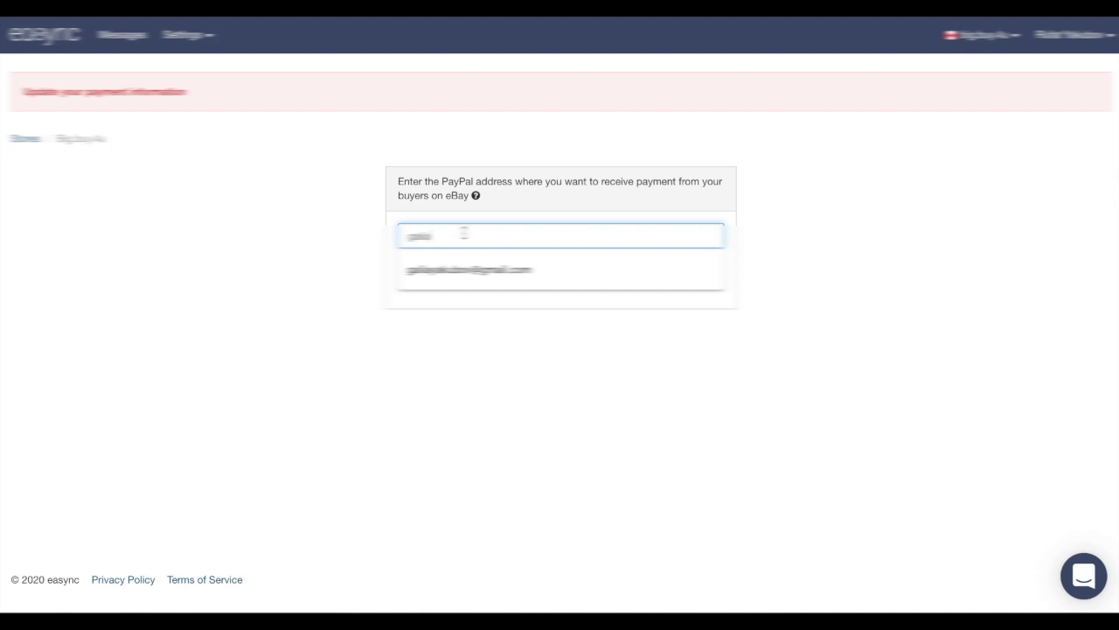
left_click(460, 278)
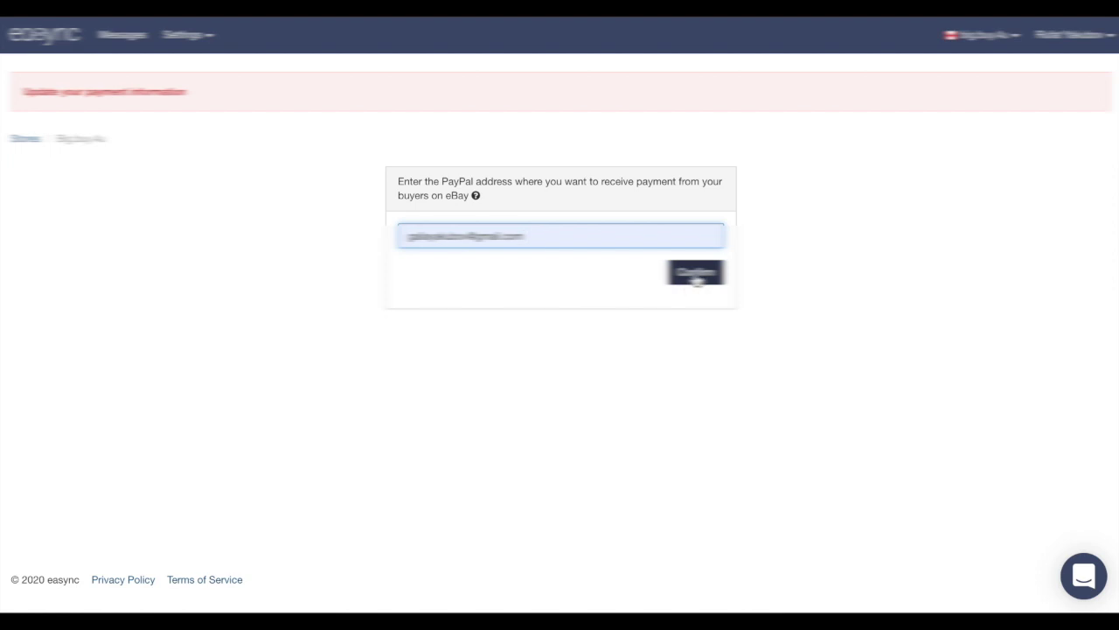
left_click(697, 276)
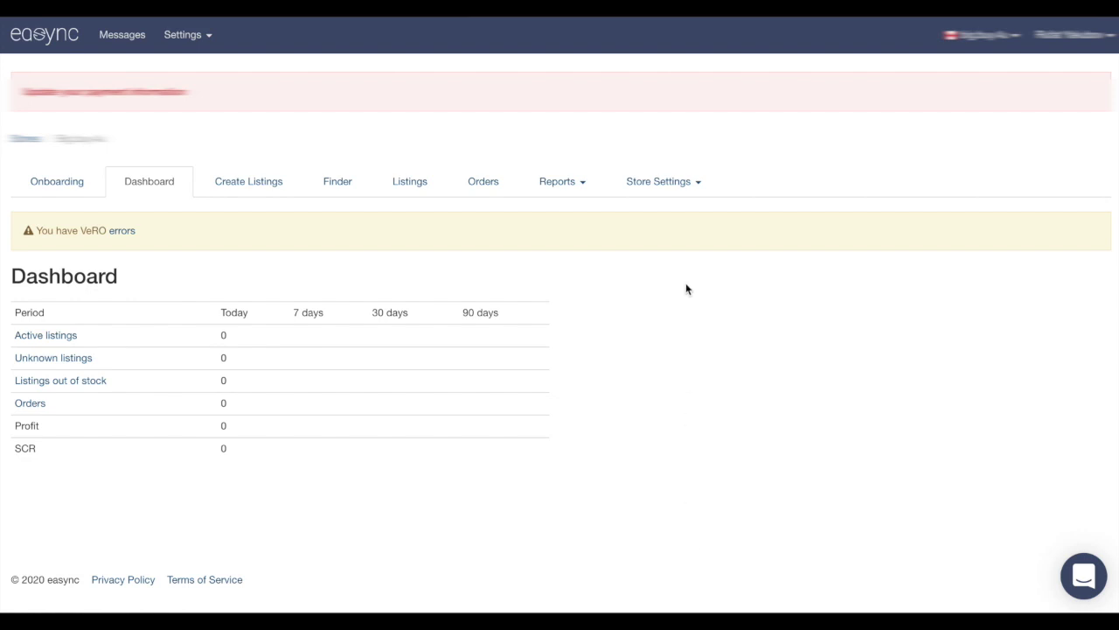
left_click(662, 187)
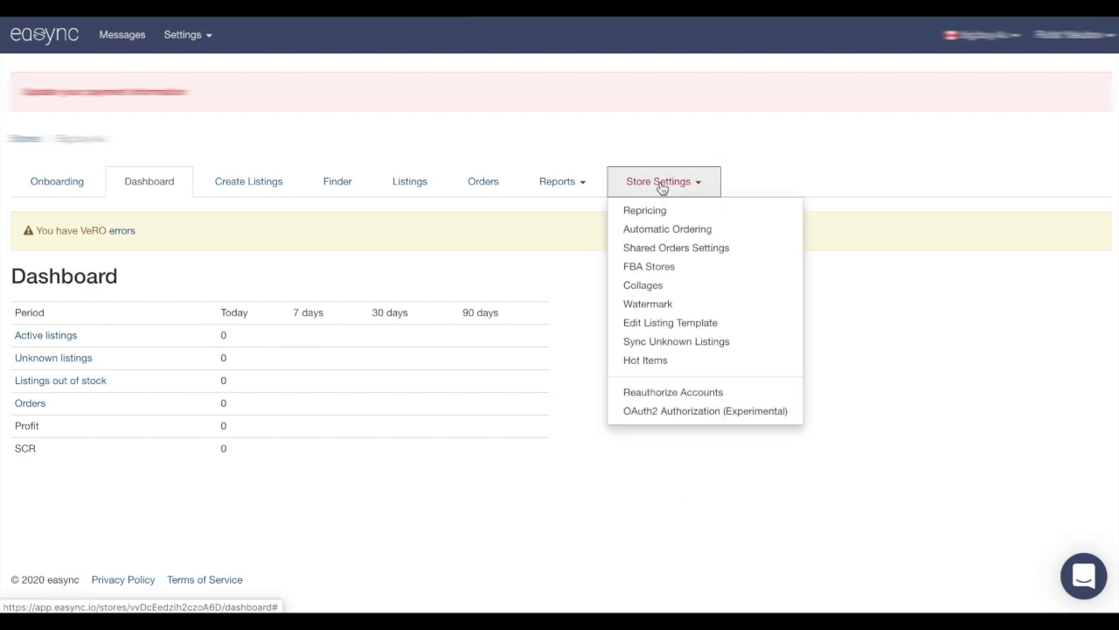
Enable repricing in the store's Repricing Settings and select amazon.ca as the source market
left_click(656, 209)
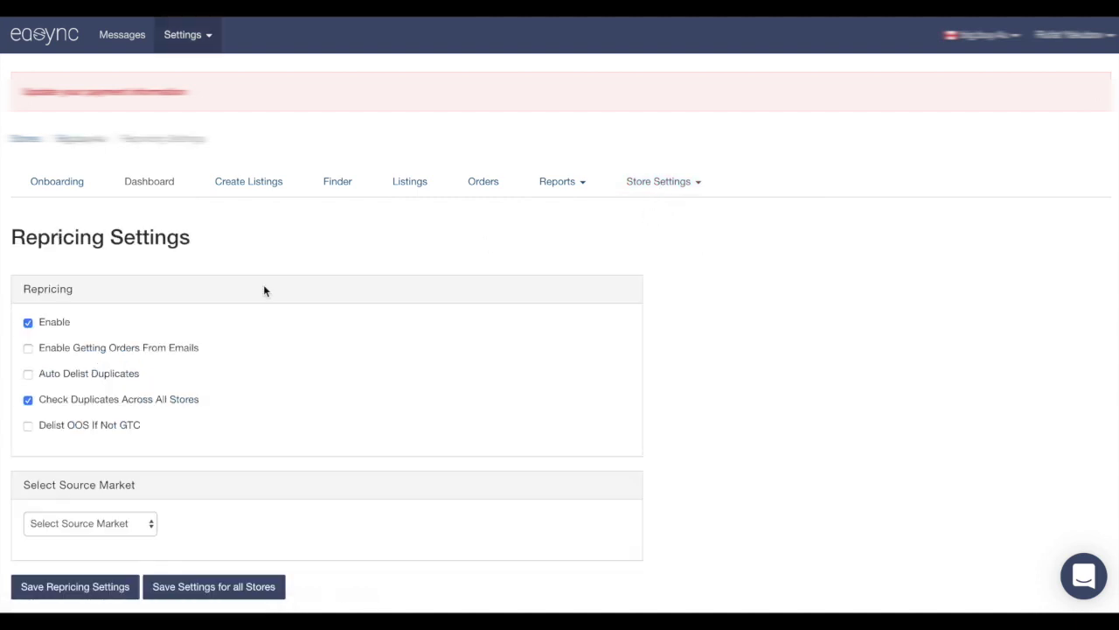
left_click(28, 323)
left_click(28, 323)
scroll(146, 482, "down", 1)
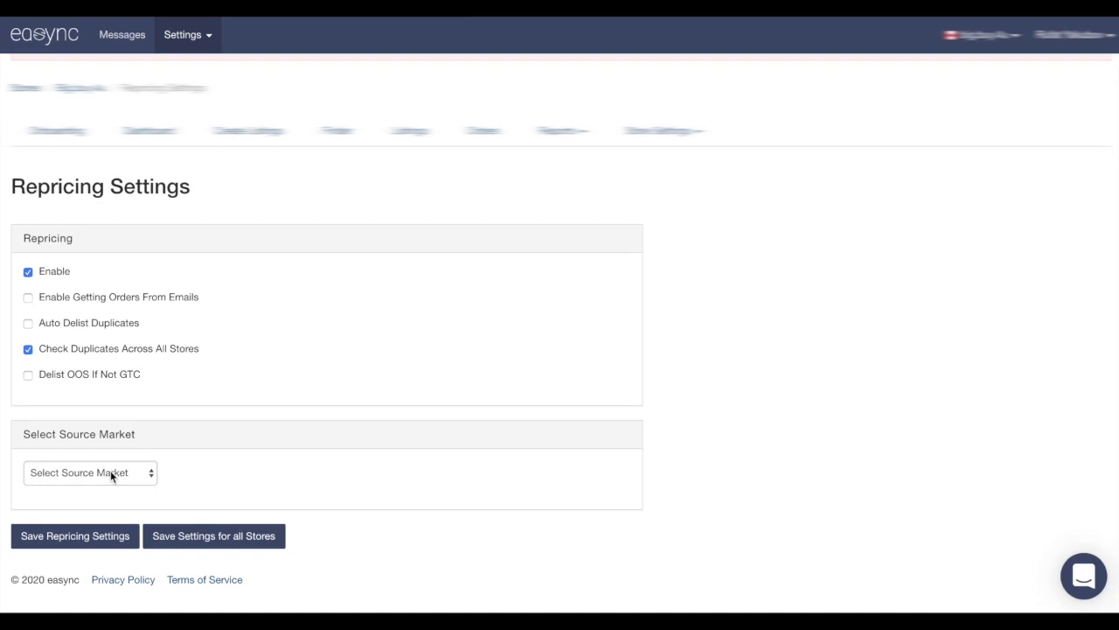
left_click(110, 470)
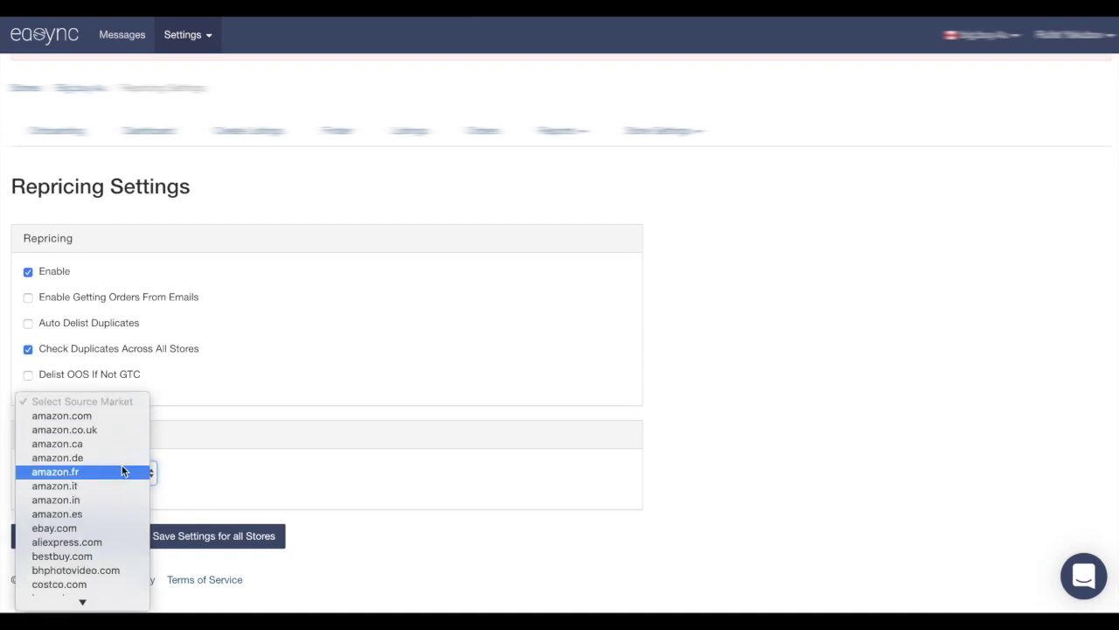
left_click(108, 444)
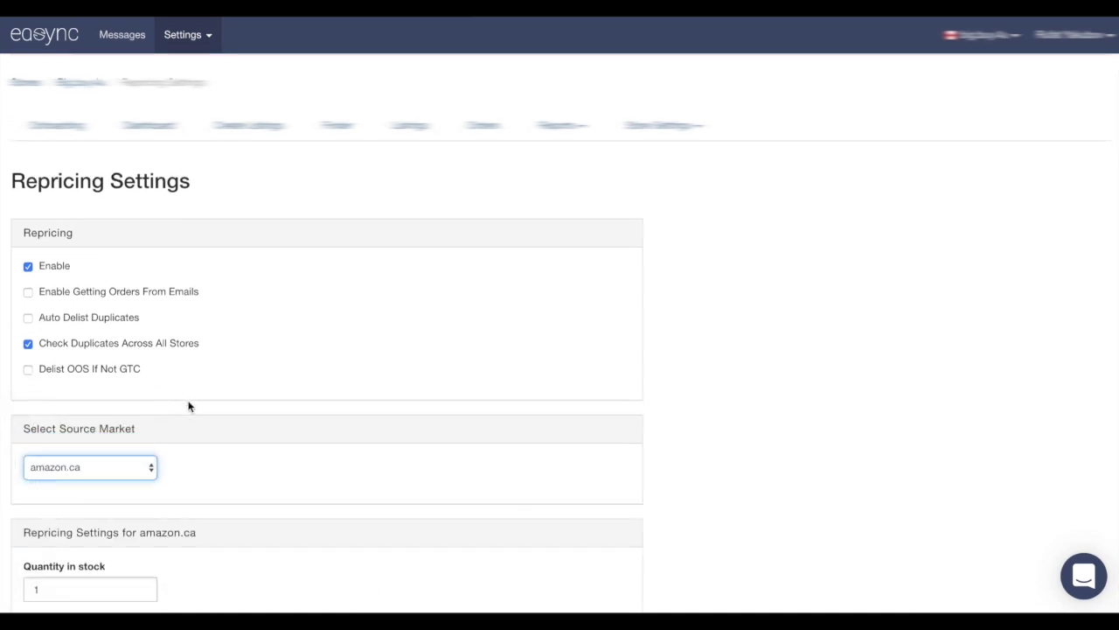
scroll(188, 405, "down", 3)
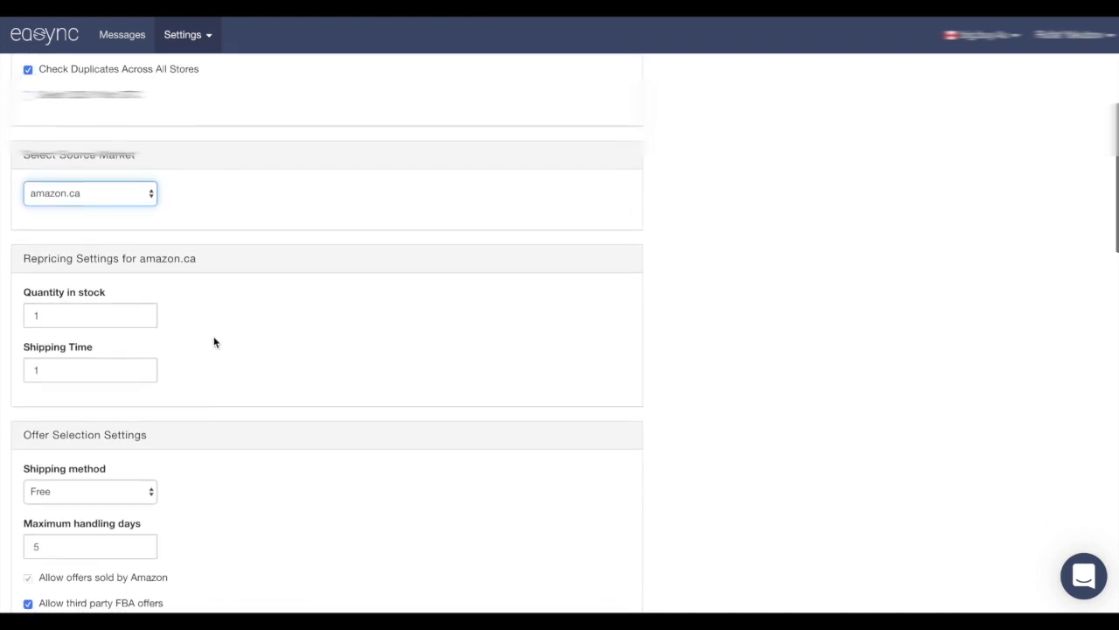
scroll(215, 342, "down", 5)
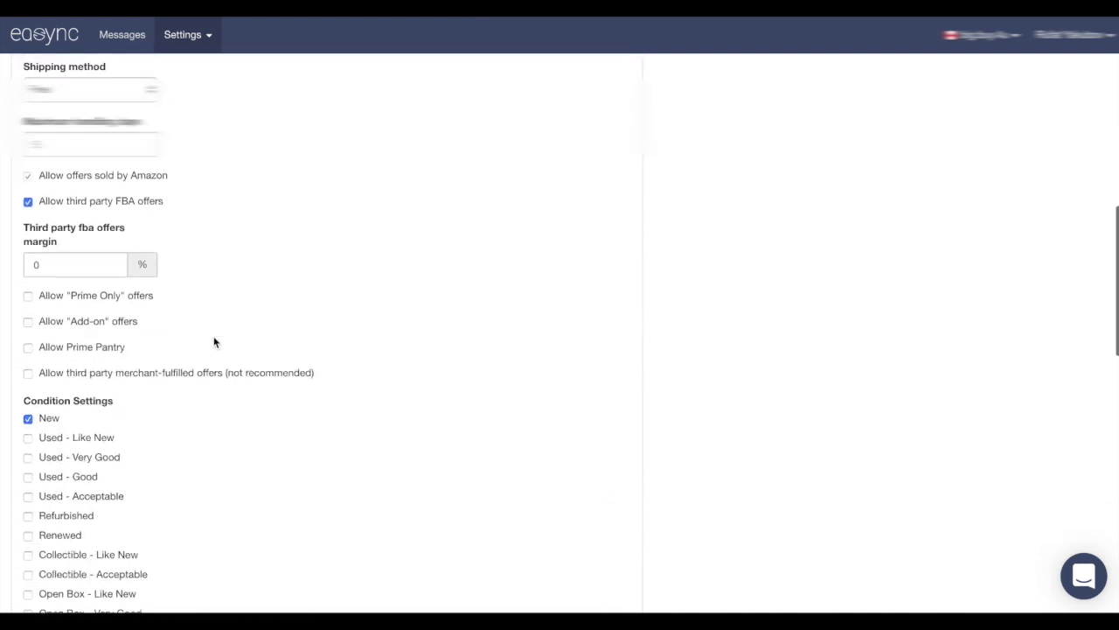
scroll(214, 342, "down", 3)
scroll(214, 342, "up", 10)
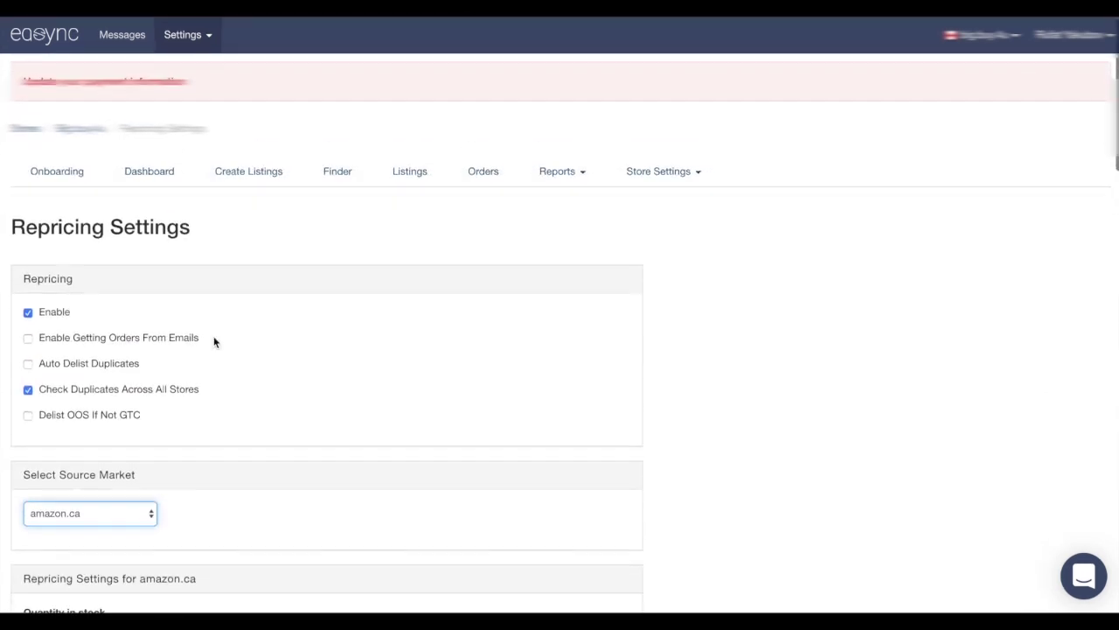
scroll(213, 336, "down", 3)
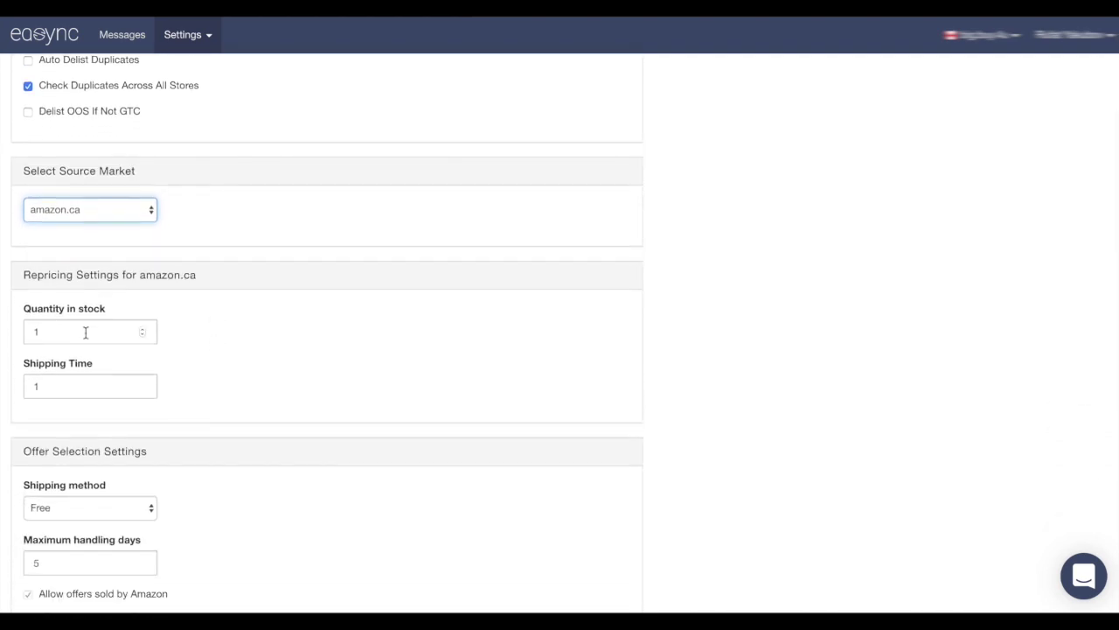
Change the amazon.ca quantity in stock to 2 and tick Allow "Prime Only" offers
double_click(86, 333)
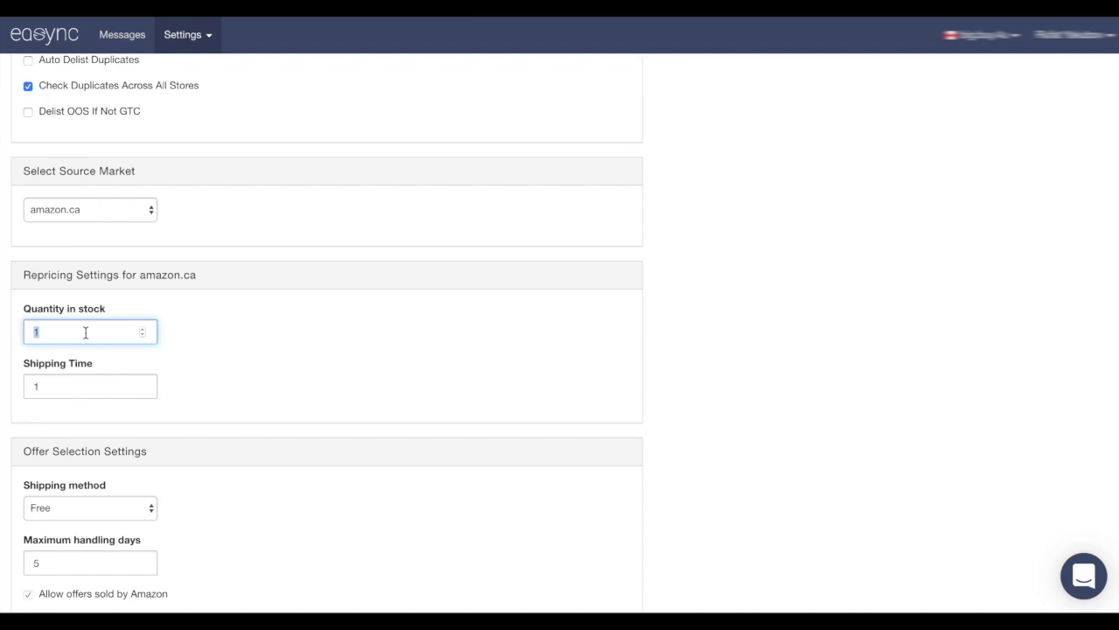
type("2")
left_click(247, 392)
scroll(239, 352, "down", 3)
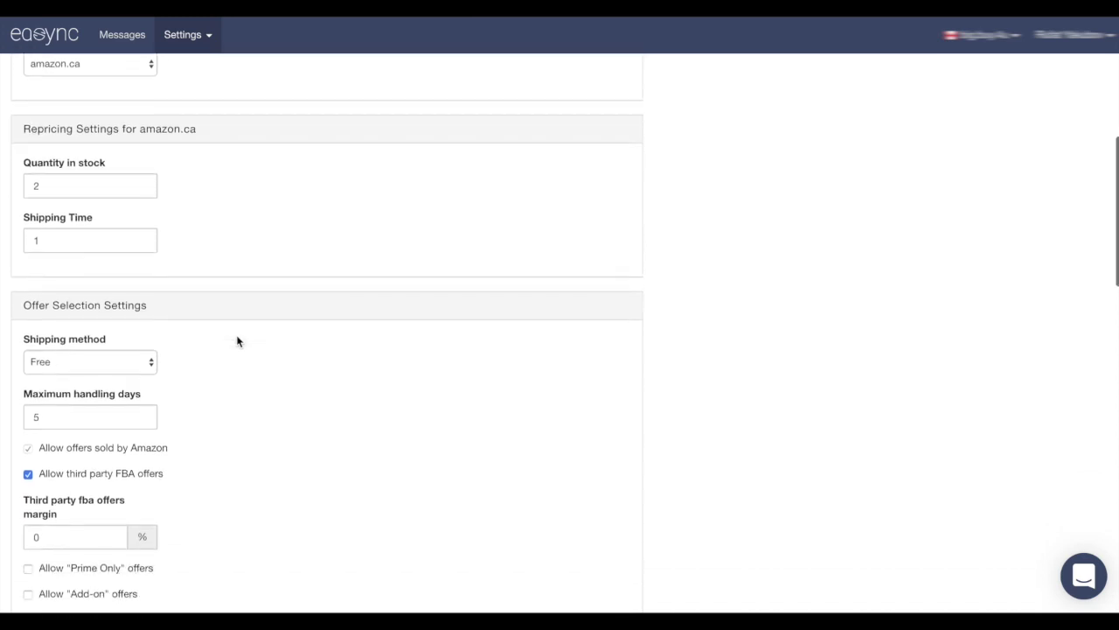
scroll(237, 340, "down", 1)
scroll(200, 342, "down", 1)
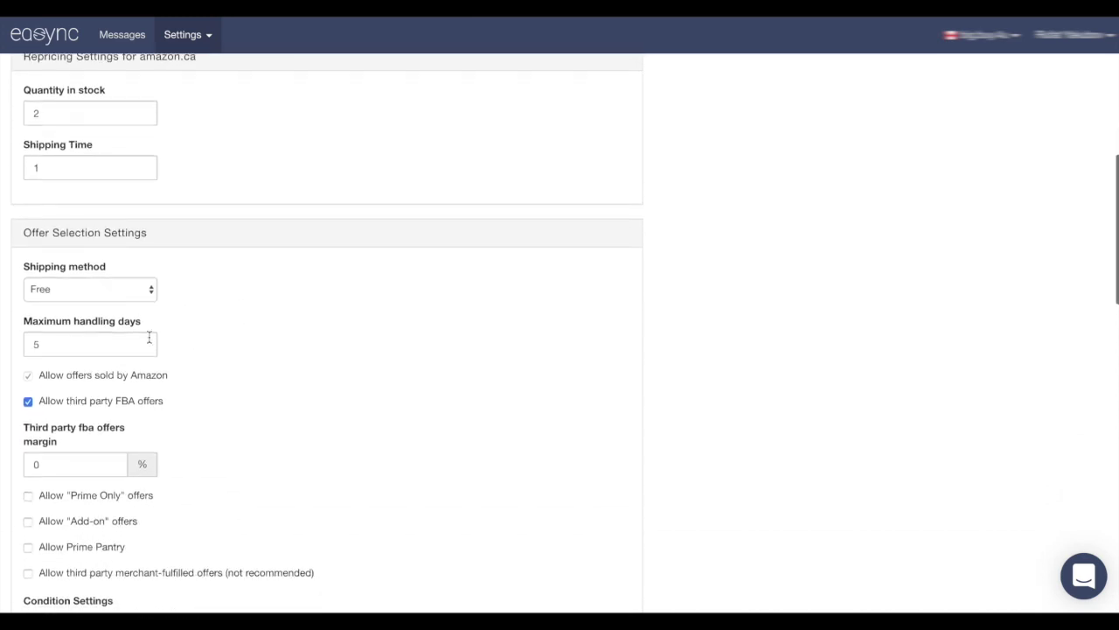
scroll(203, 332, "up", 2)
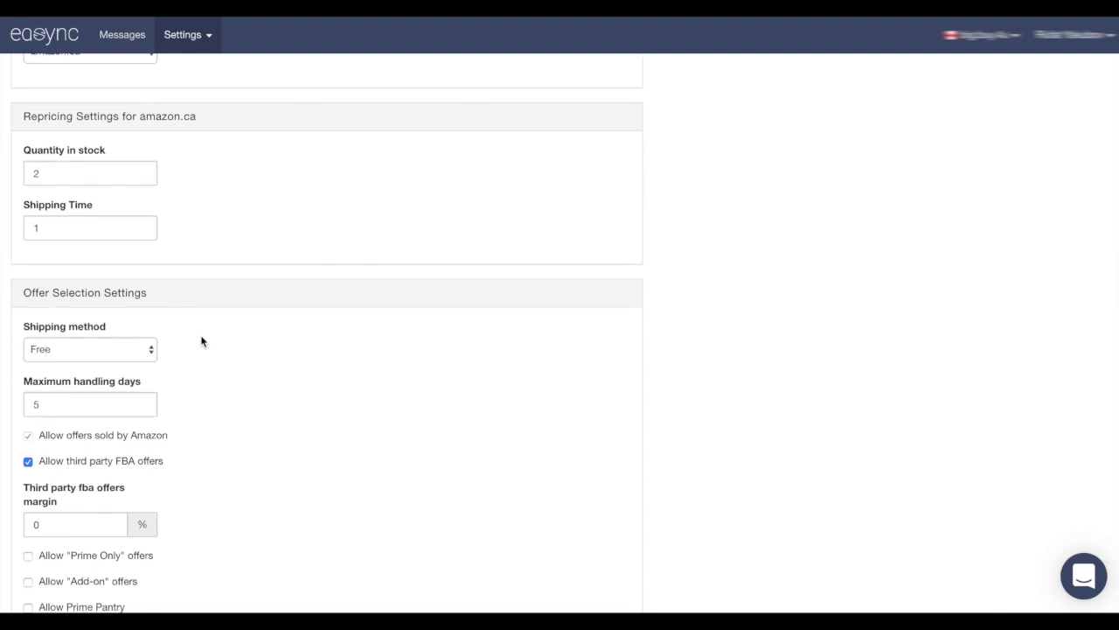
scroll(201, 341, "down", 4)
scroll(201, 341, "down", 3)
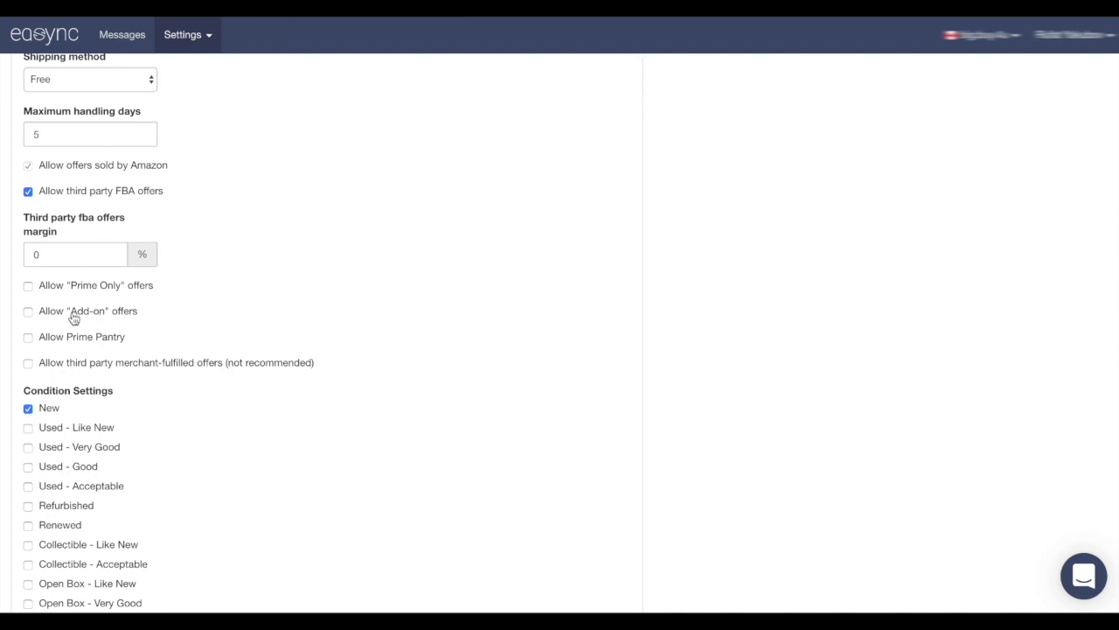
left_click(29, 289)
scroll(220, 295, "down", 3)
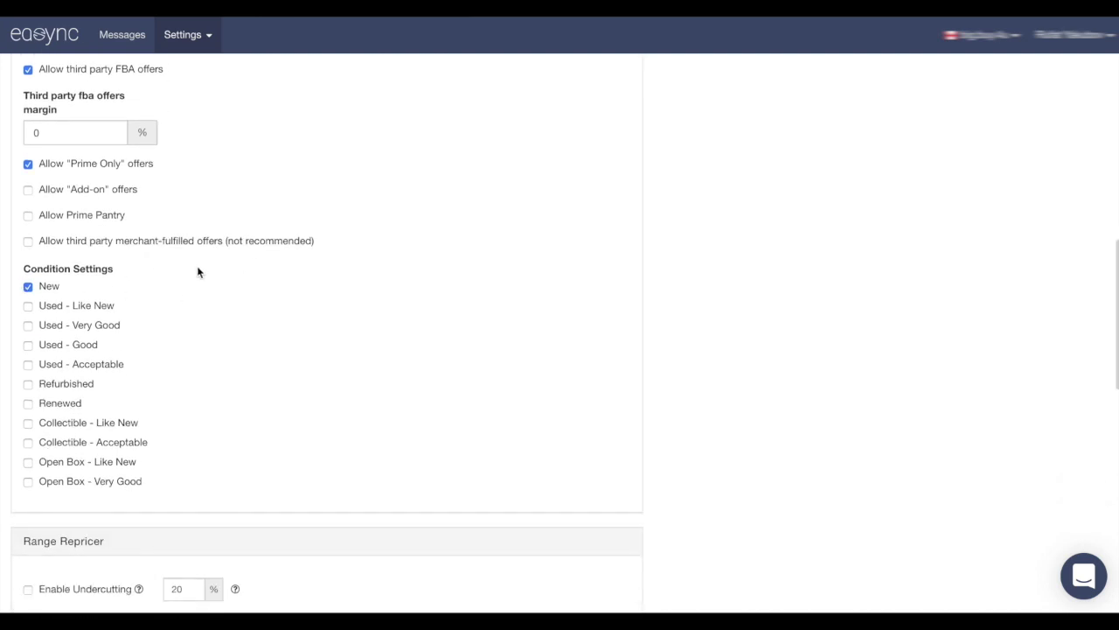
scroll(200, 270, "down", 3)
Enter 20% profit for the 0–999 CA$ Range Repricer row and edit its Fix Profit field
scroll(232, 264, "down", 2)
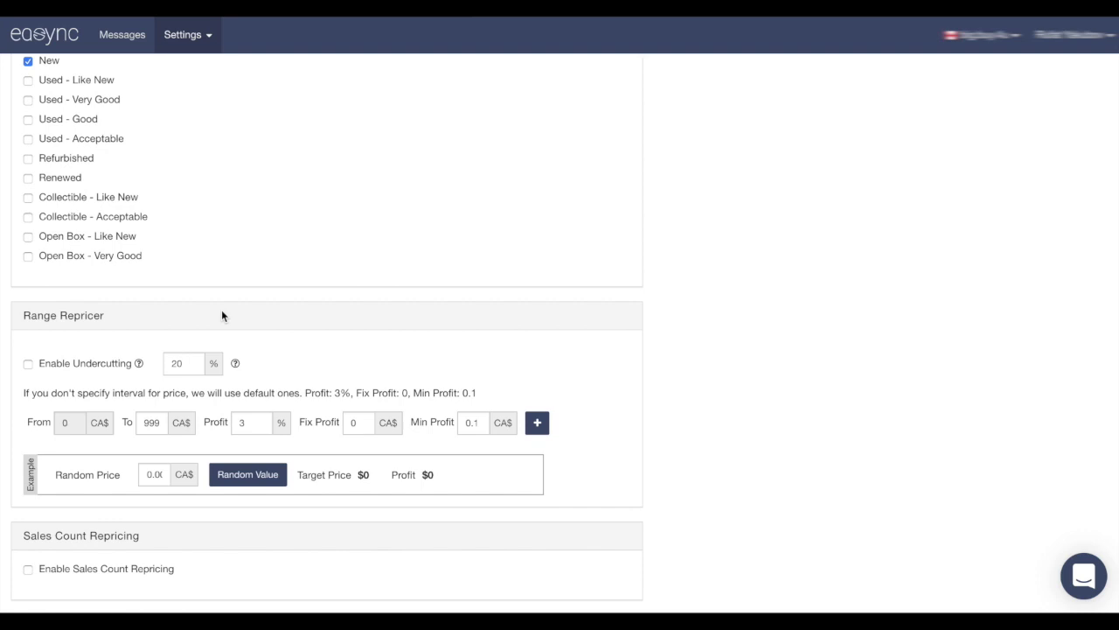
double_click(244, 422)
type("20")
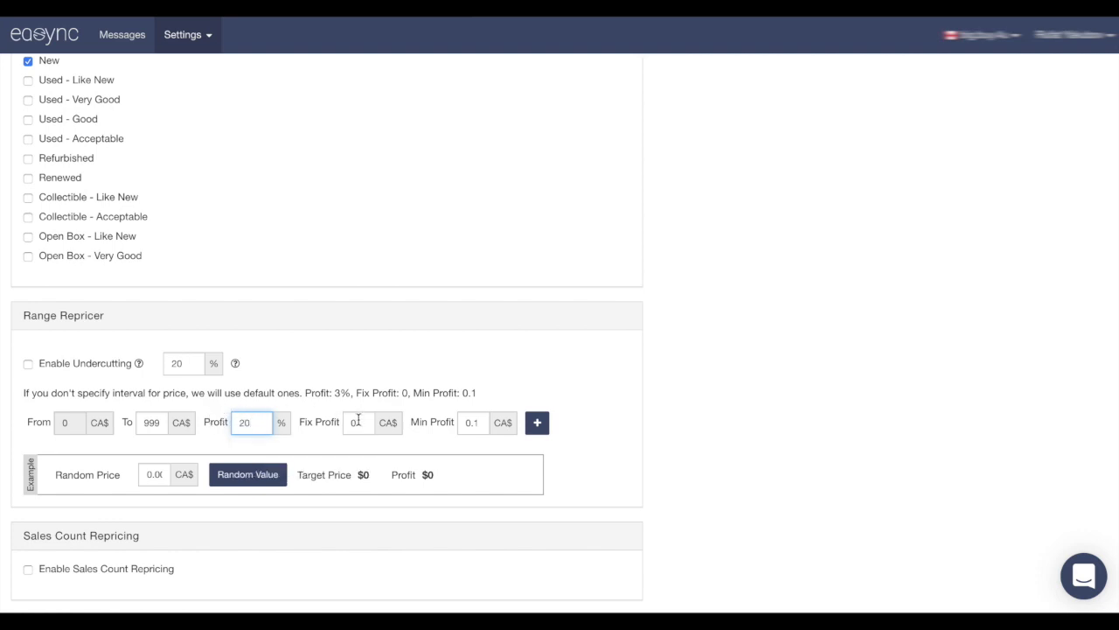
double_click(346, 422)
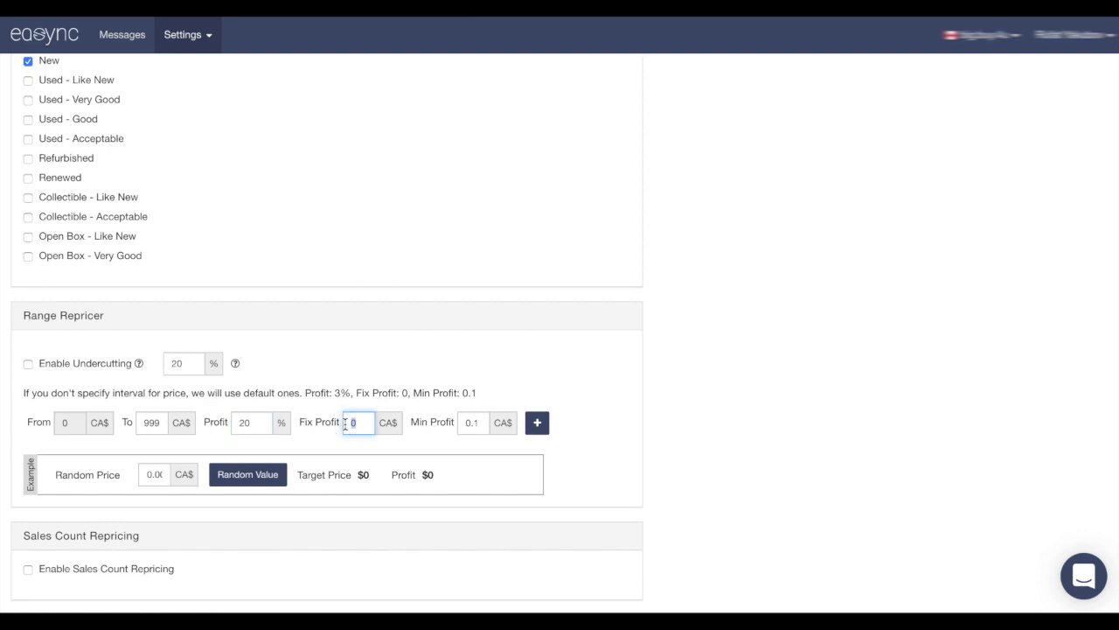
type("1")
type("0")
left_click(693, 354)
scroll(638, 348, "down", 3)
scroll(638, 354, "down", 1)
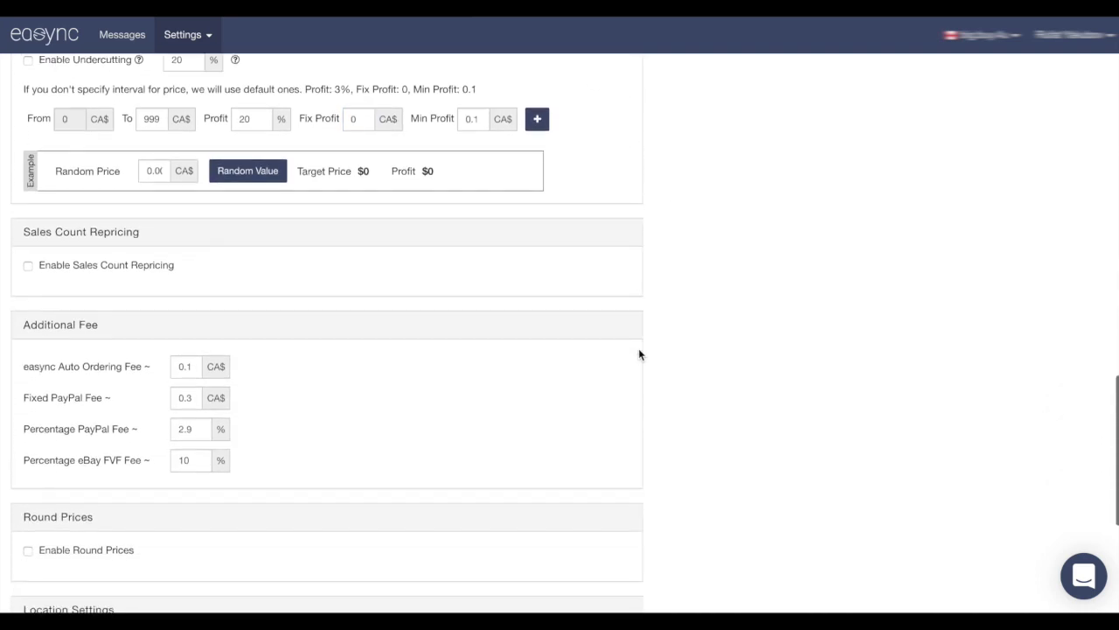
scroll(515, 375, "up", 1)
scroll(515, 375, "down", 1)
scroll(515, 375, "down", 3)
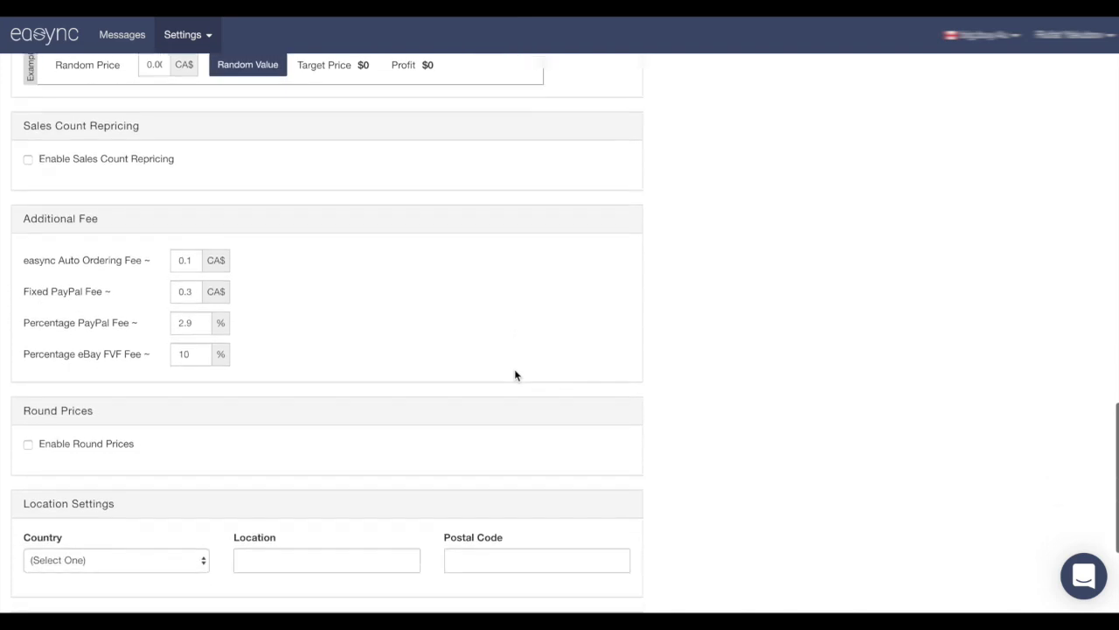
scroll(515, 376, "up", 1)
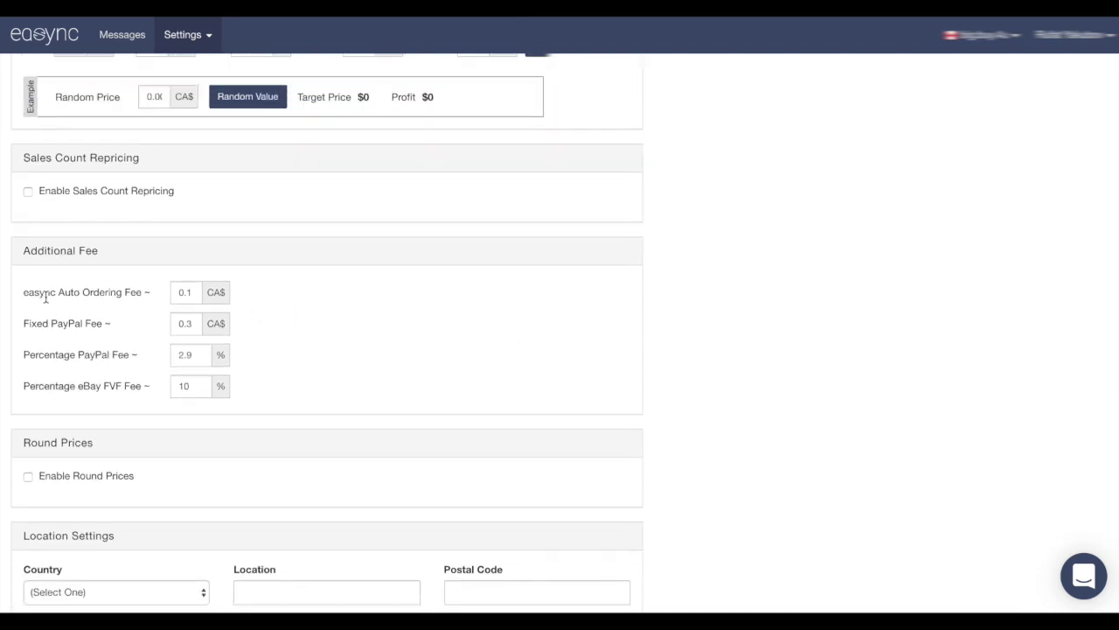
scroll(160, 286, "down", 1)
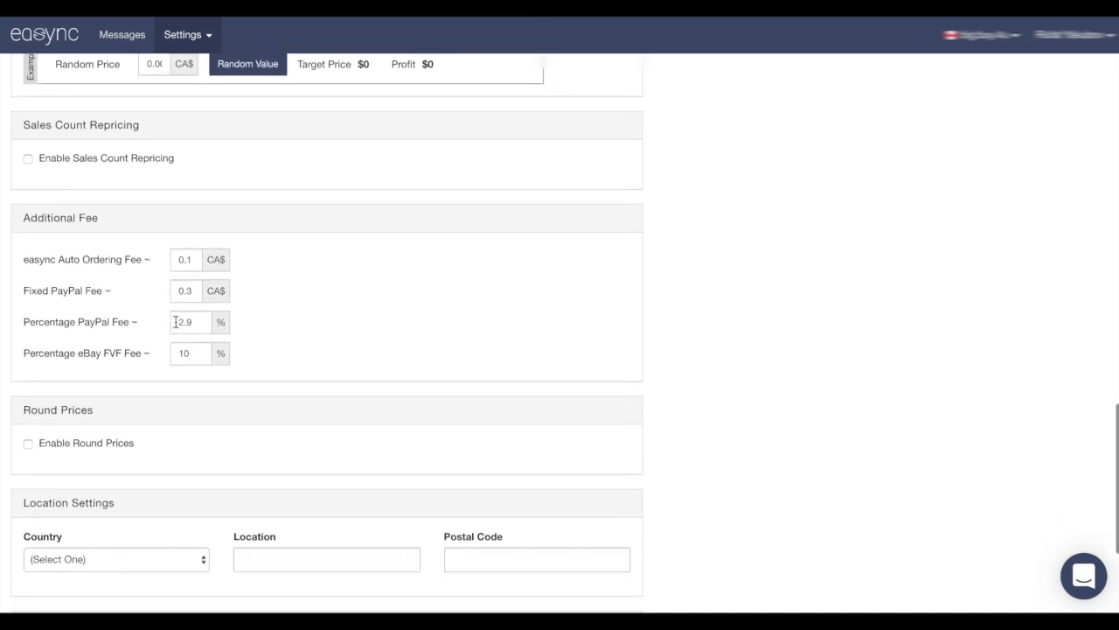
scroll(318, 277, "down", 1)
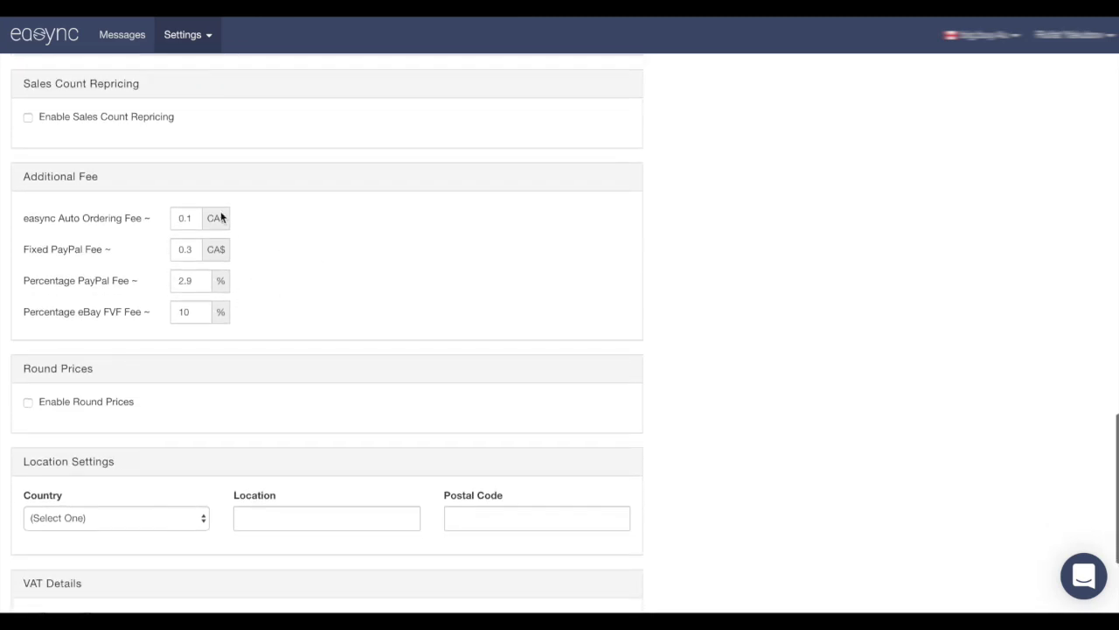
scroll(241, 251, "down", 2)
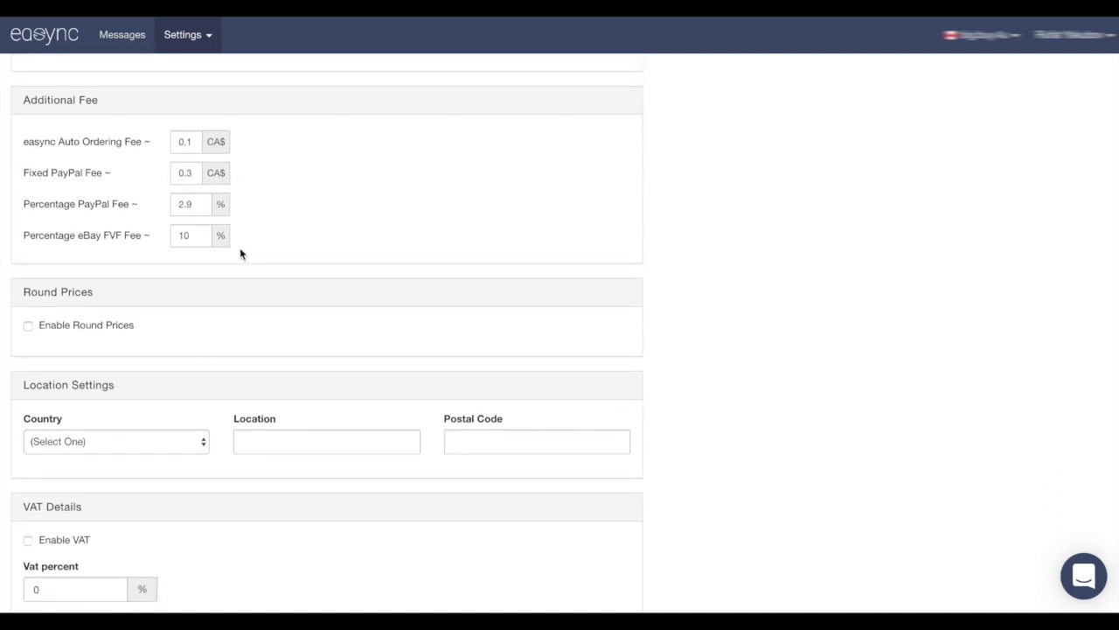
Enable Round Prices and add price endings 0.09, 0.19, 0.29 … up to 0.99
left_click(27, 324)
left_click(175, 357)
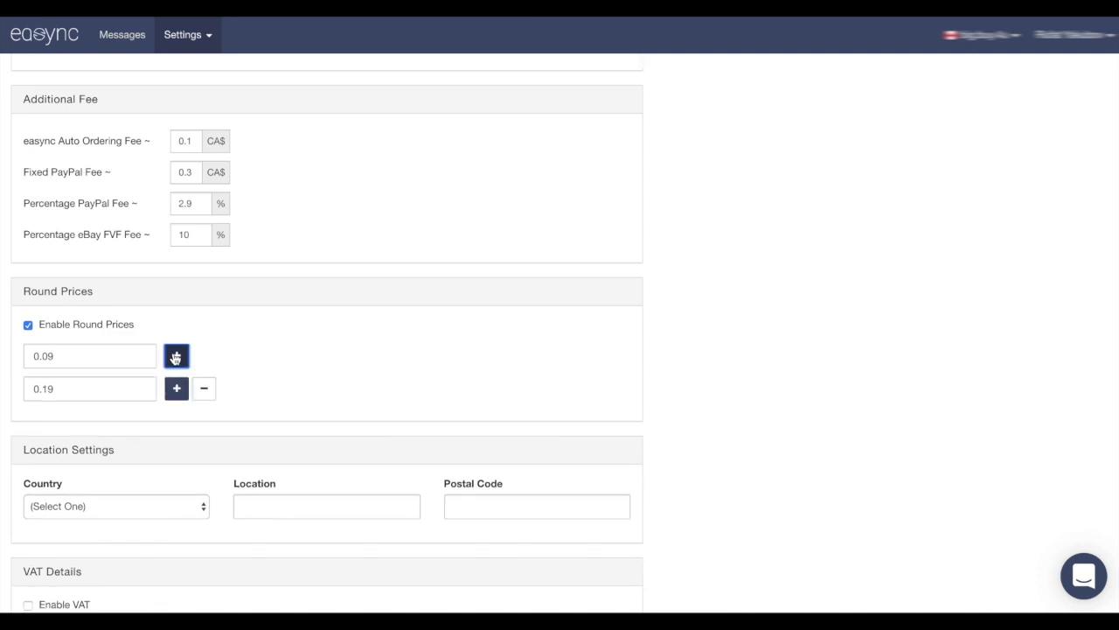
left_click(175, 387)
scroll(176, 376, "down", 2)
left_click(176, 346)
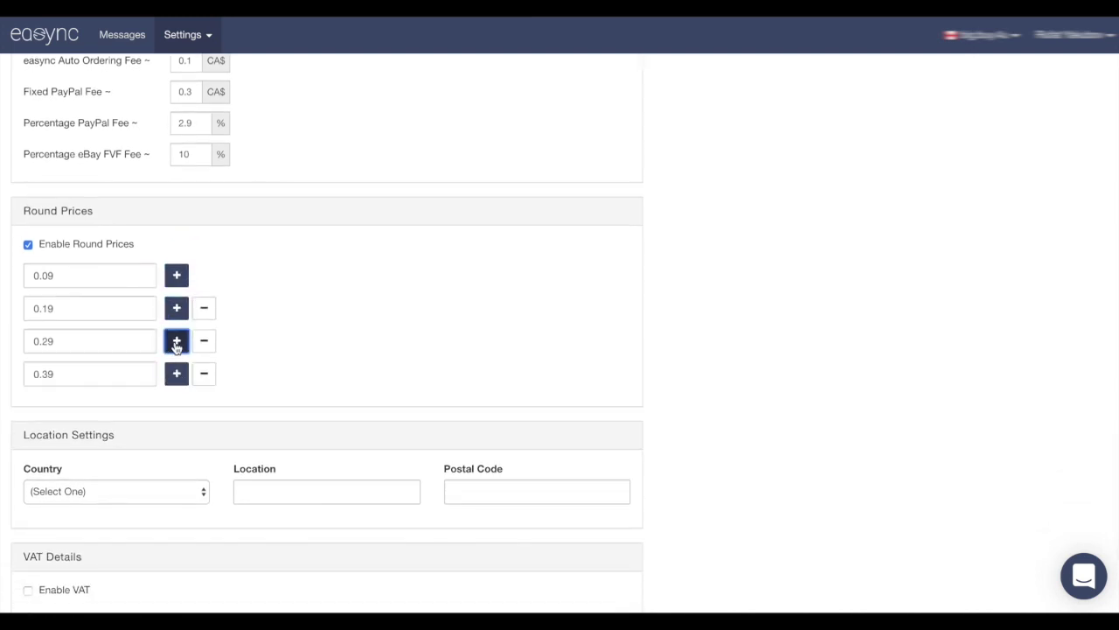
left_click(176, 373)
scroll(177, 394, "down", 1)
left_click(177, 362)
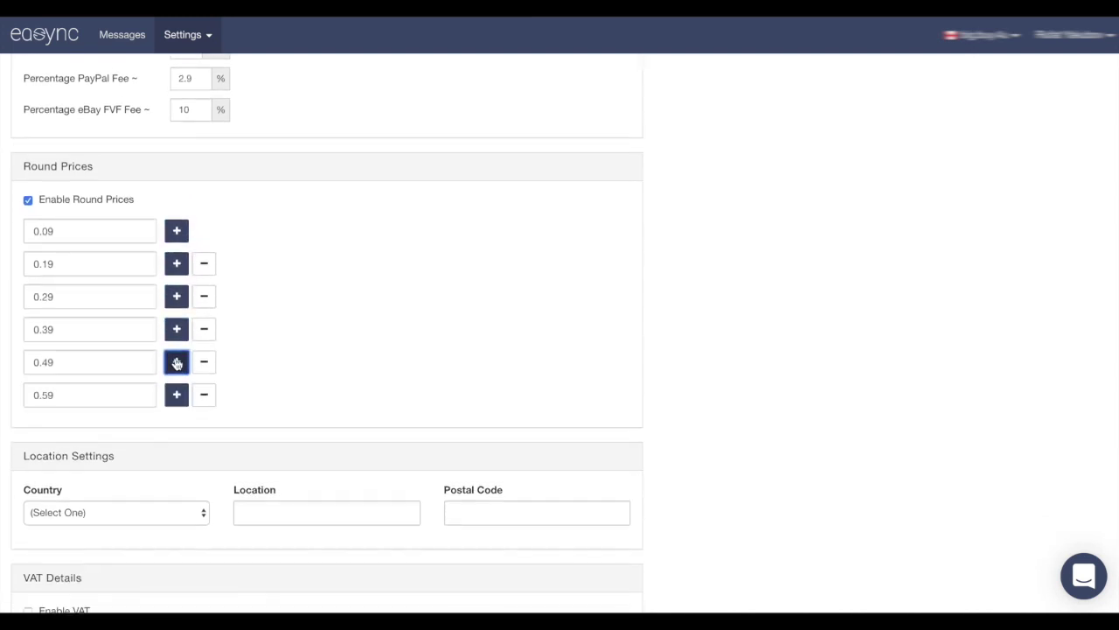
scroll(177, 362, "down", 2)
left_click(176, 320)
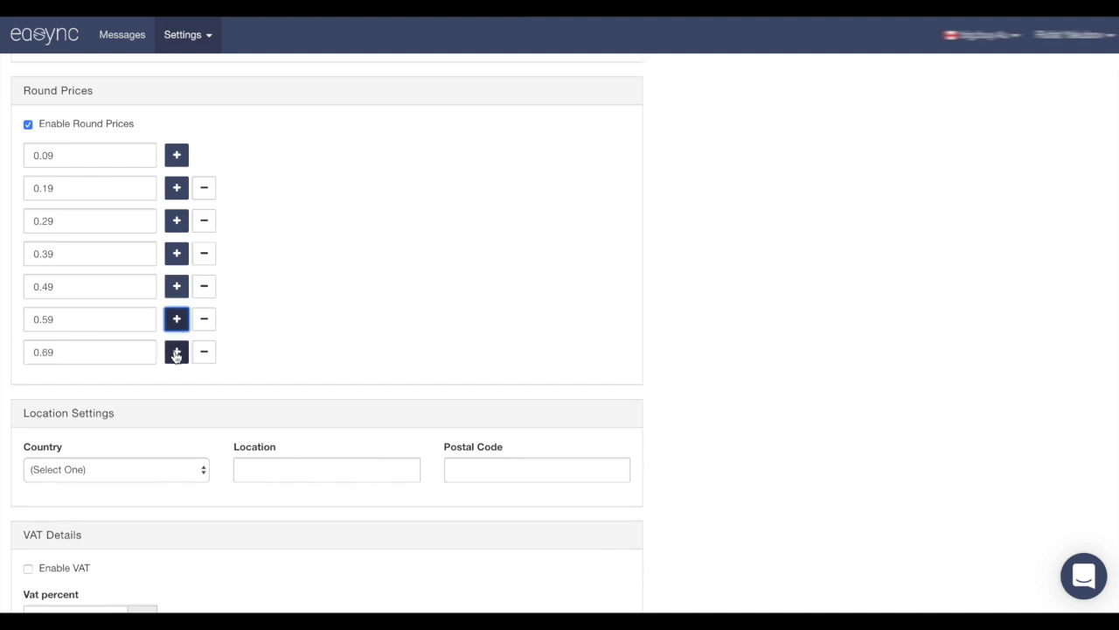
left_click(176, 352)
left_click(175, 385)
left_click(176, 418)
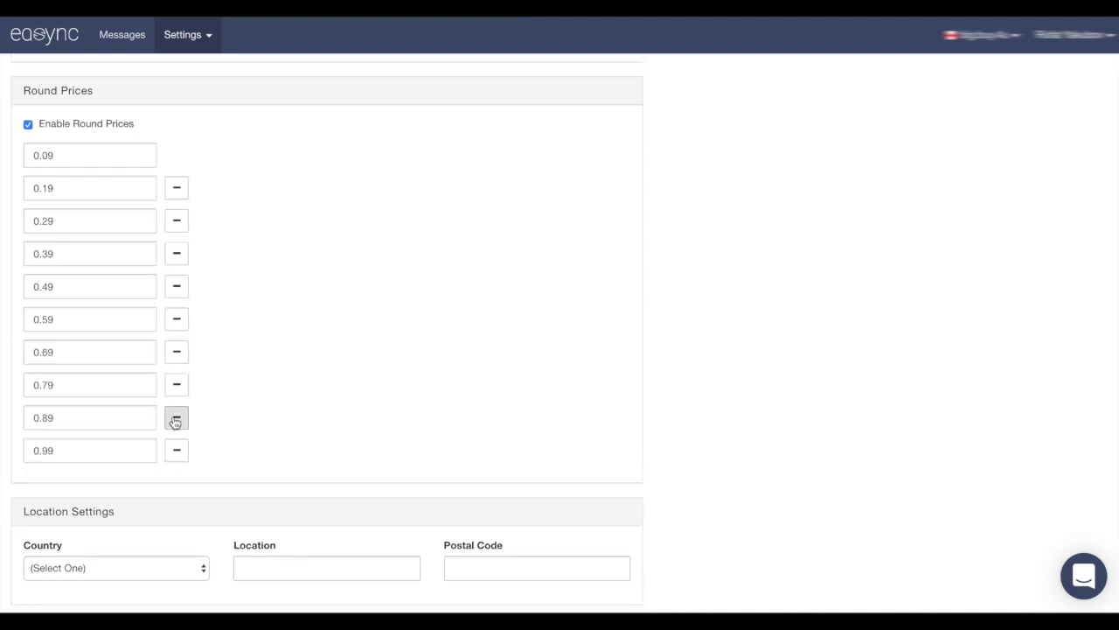
scroll(174, 422, "down", 5)
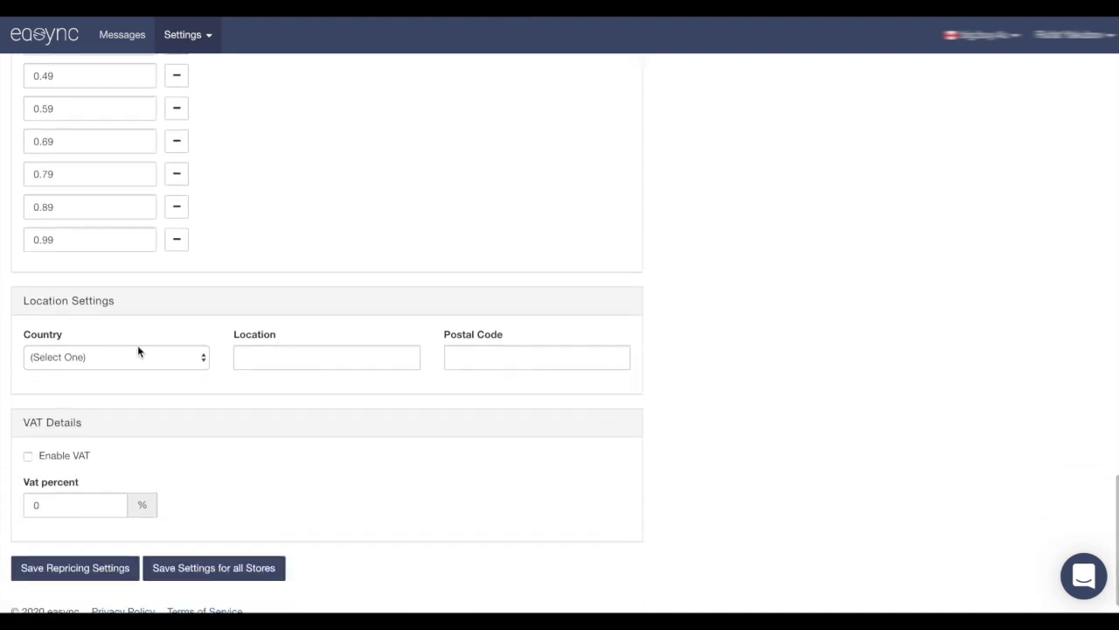
Set the store country to Canada, location to Toronto,Ontario, and autofill the postal code
left_click(90, 357)
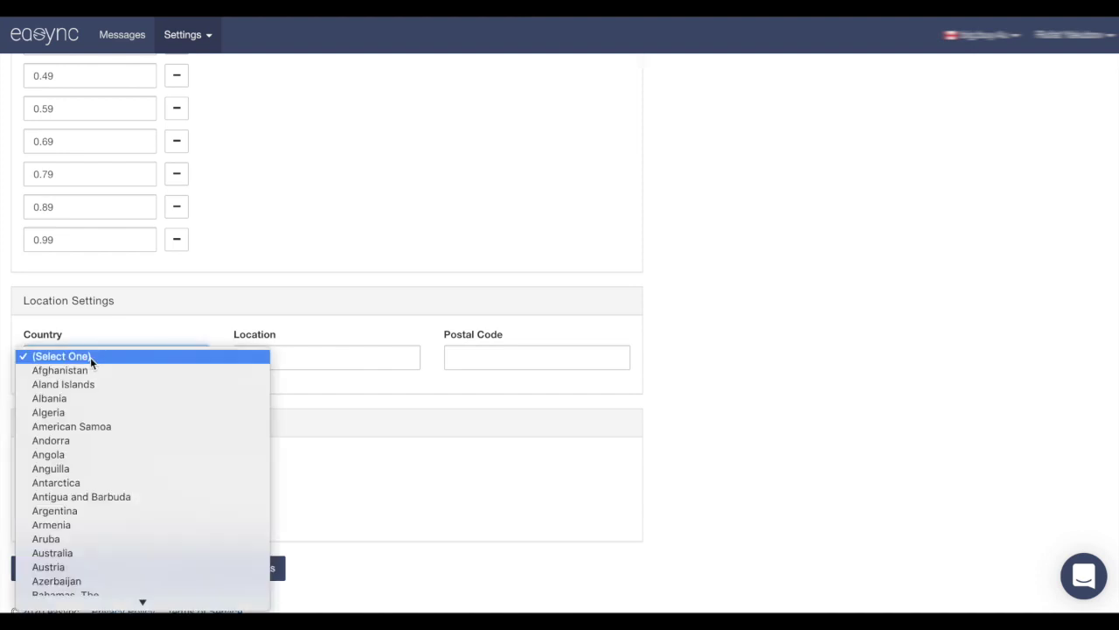
scroll(90, 356, "down", 5)
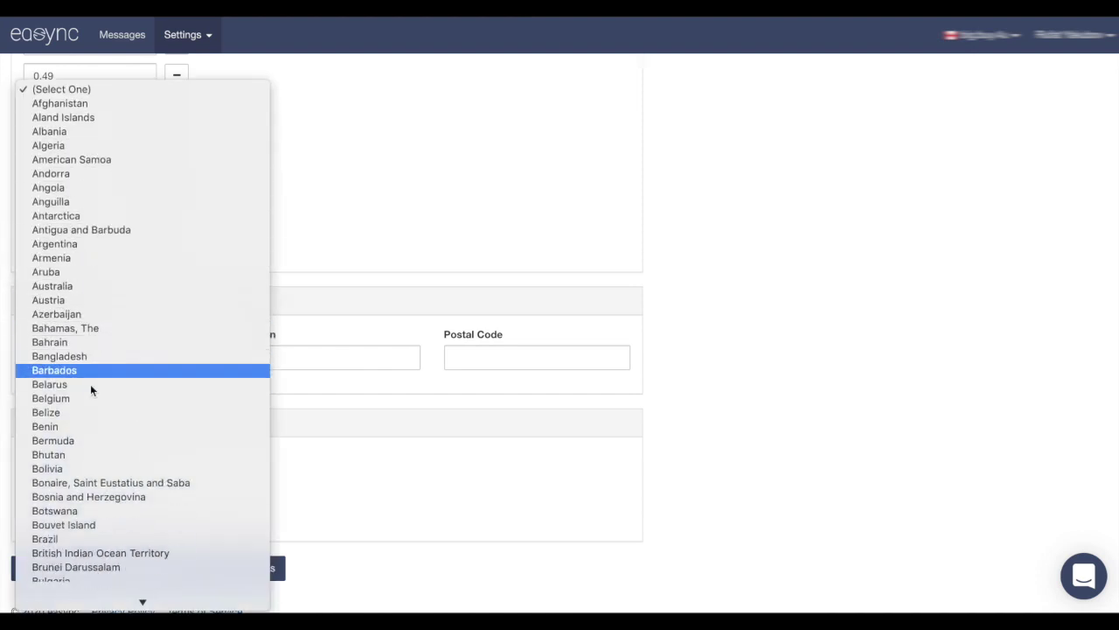
scroll(90, 383, "down", 4)
scroll(74, 521, "down", 2)
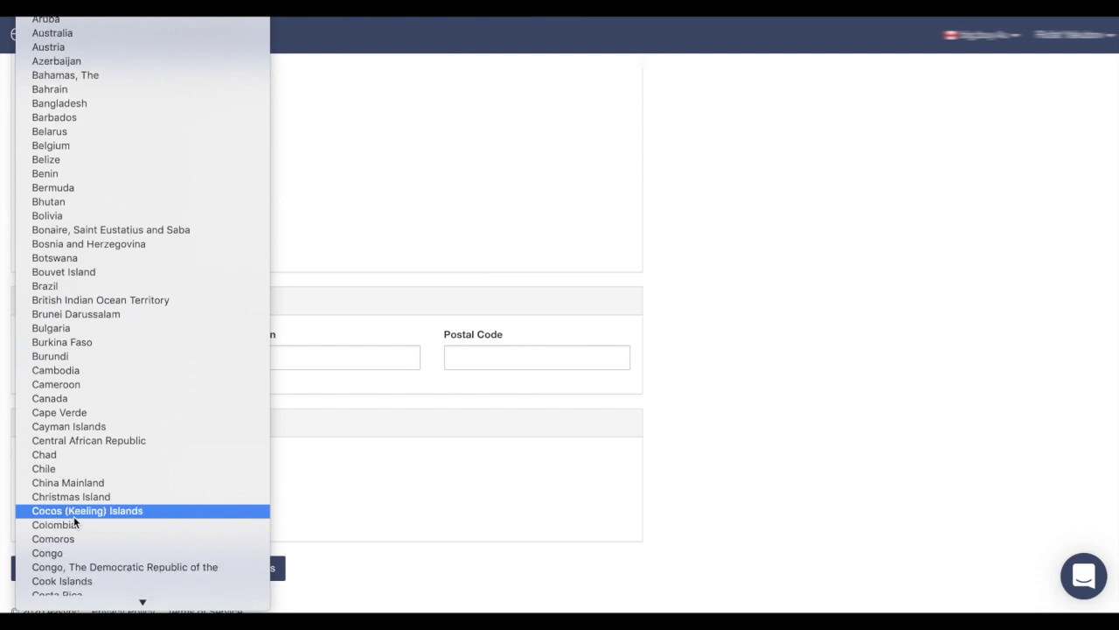
scroll(75, 530, "down", 2)
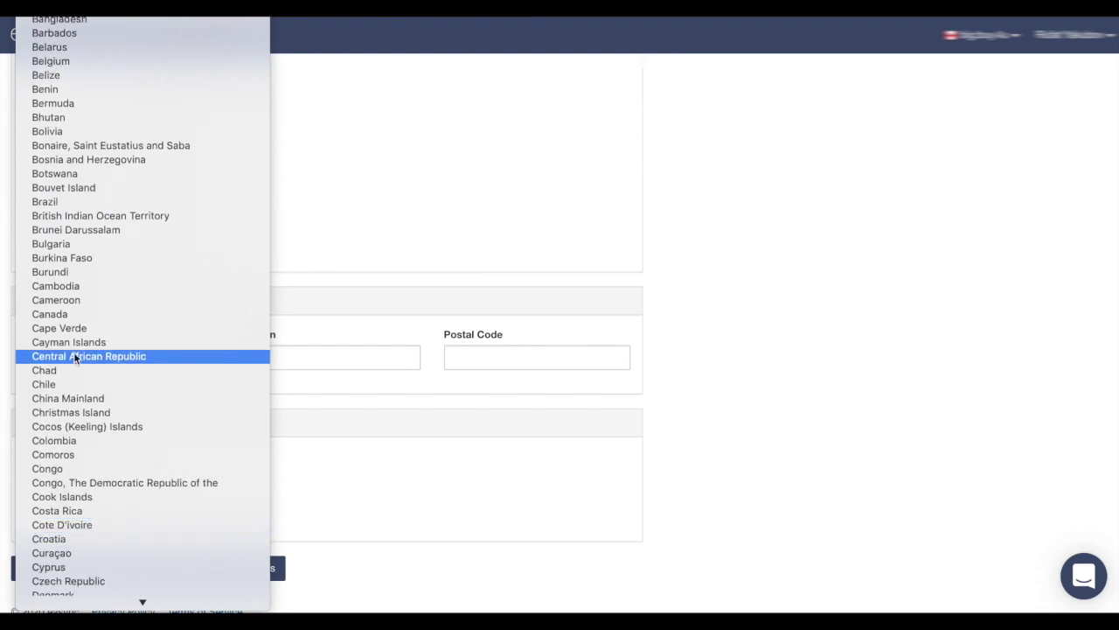
left_click(75, 315)
left_click(274, 357)
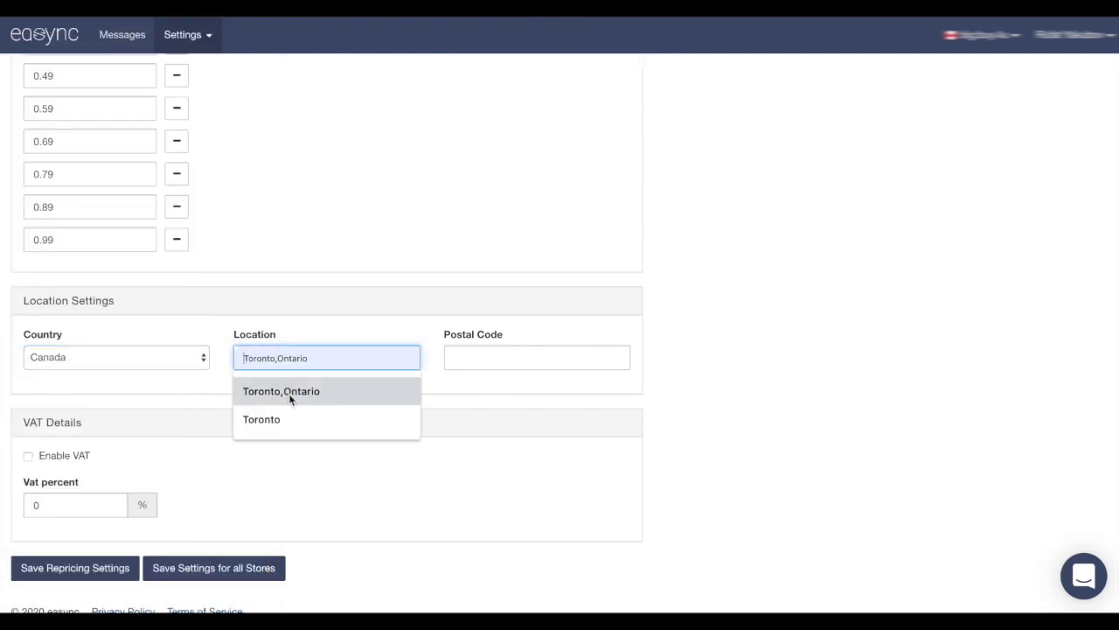
left_click(289, 392)
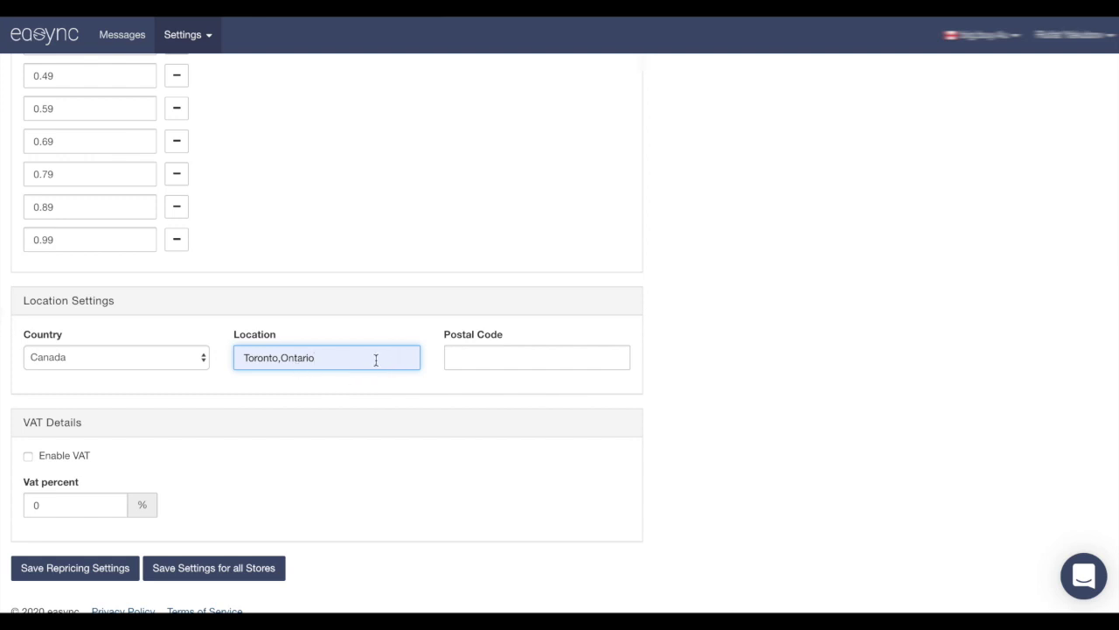
left_click(485, 357)
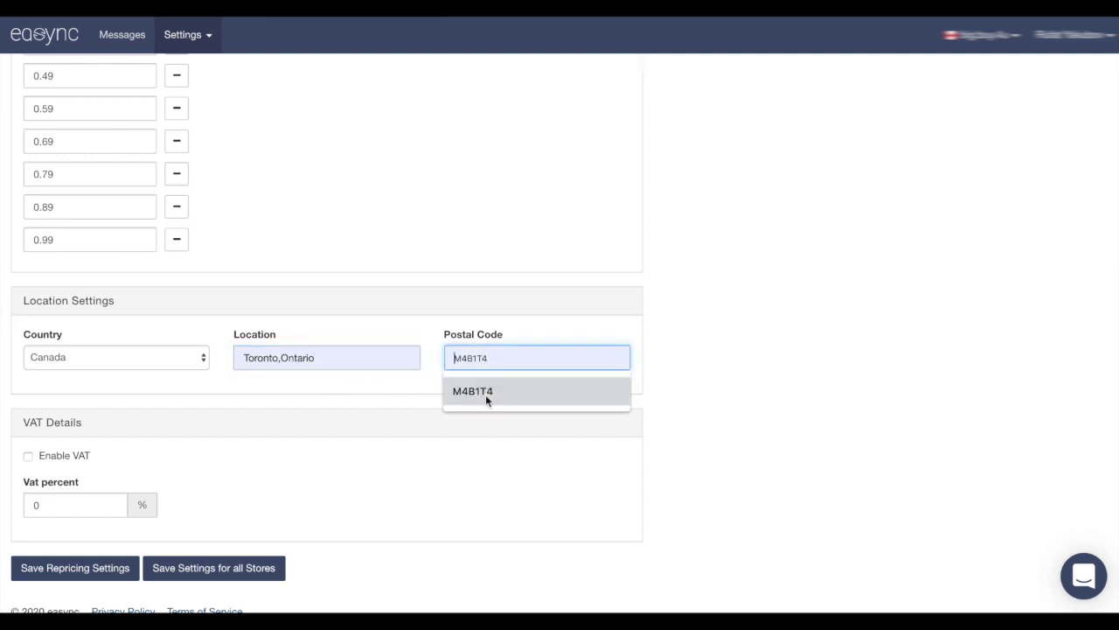
left_click(486, 395)
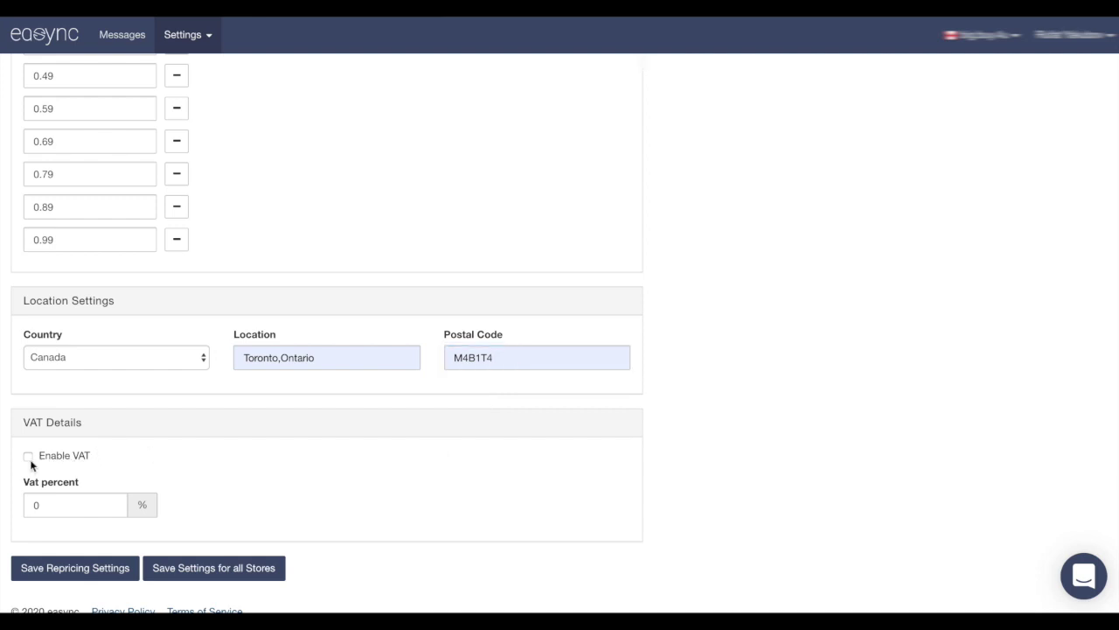
Leave VAT disabled at 0% and save the repricing settings
left_click(29, 458)
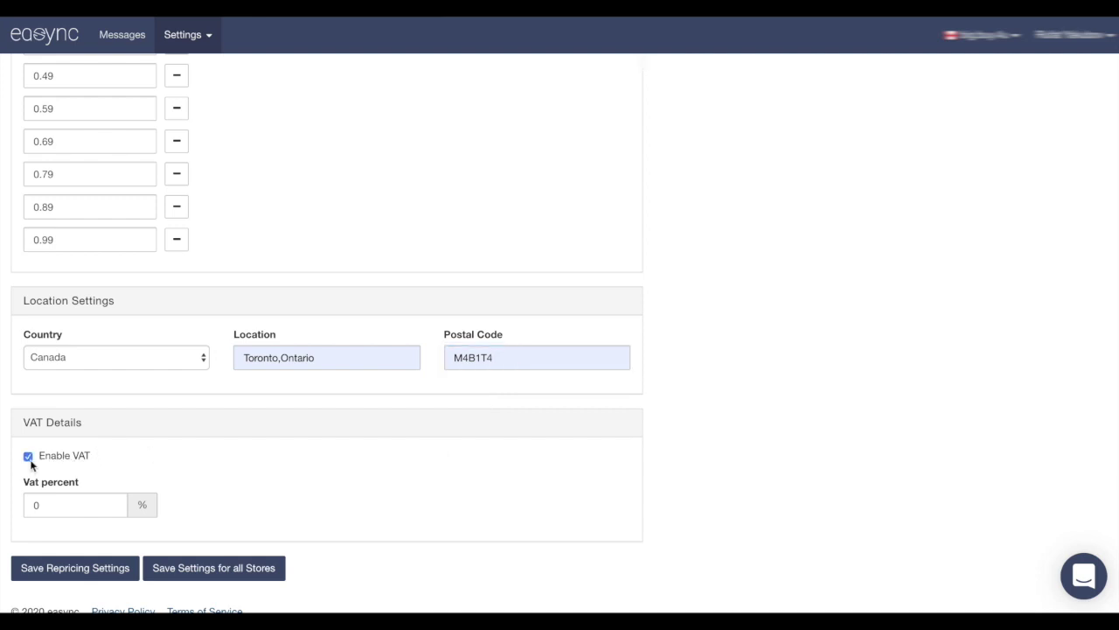
double_click(54, 509)
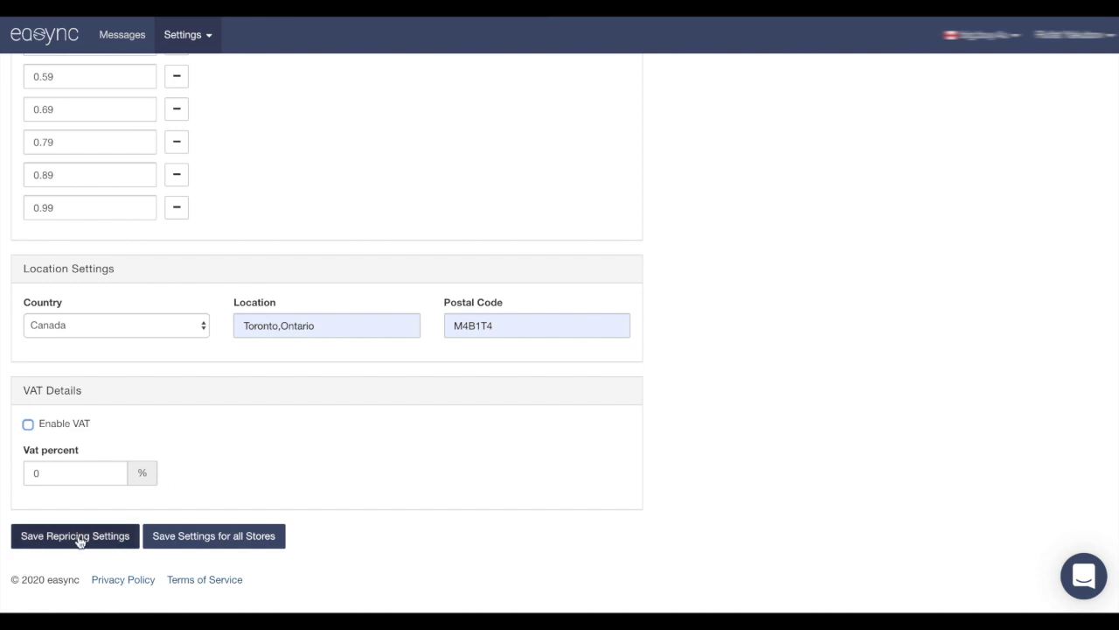
left_click(77, 537)
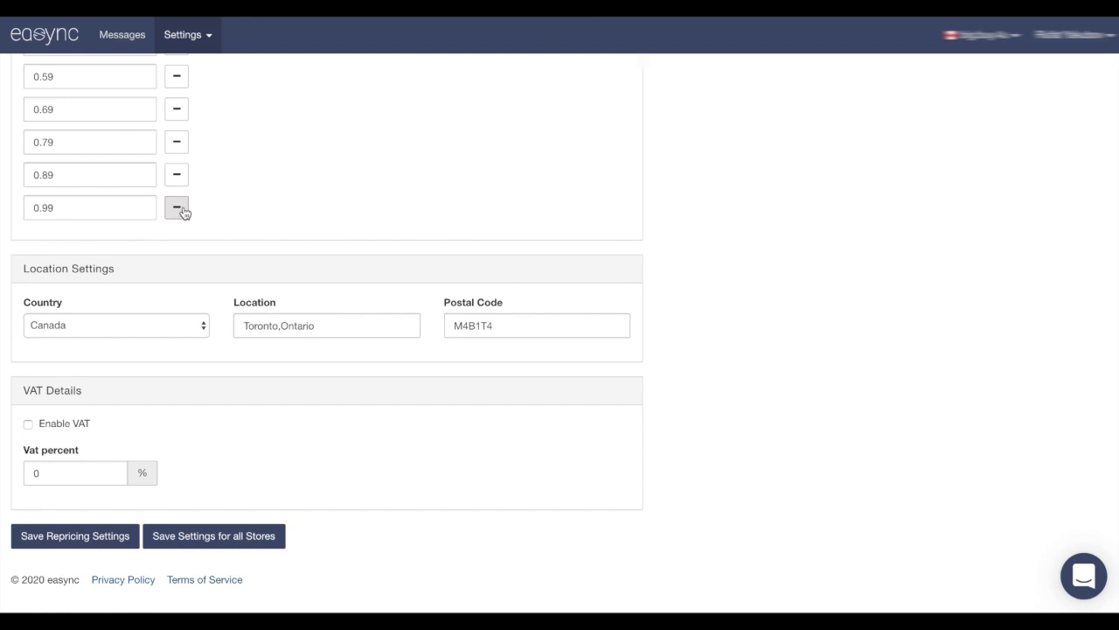
left_click(200, 38)
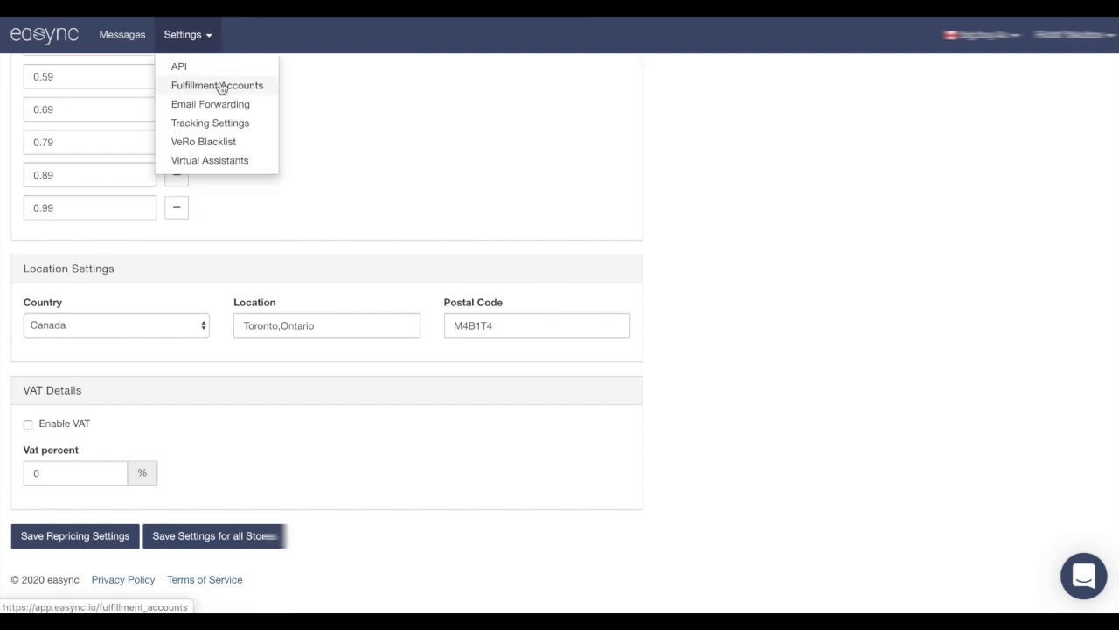
Start a new fulfillment account with amazon.ca as the platform
left_click(220, 84)
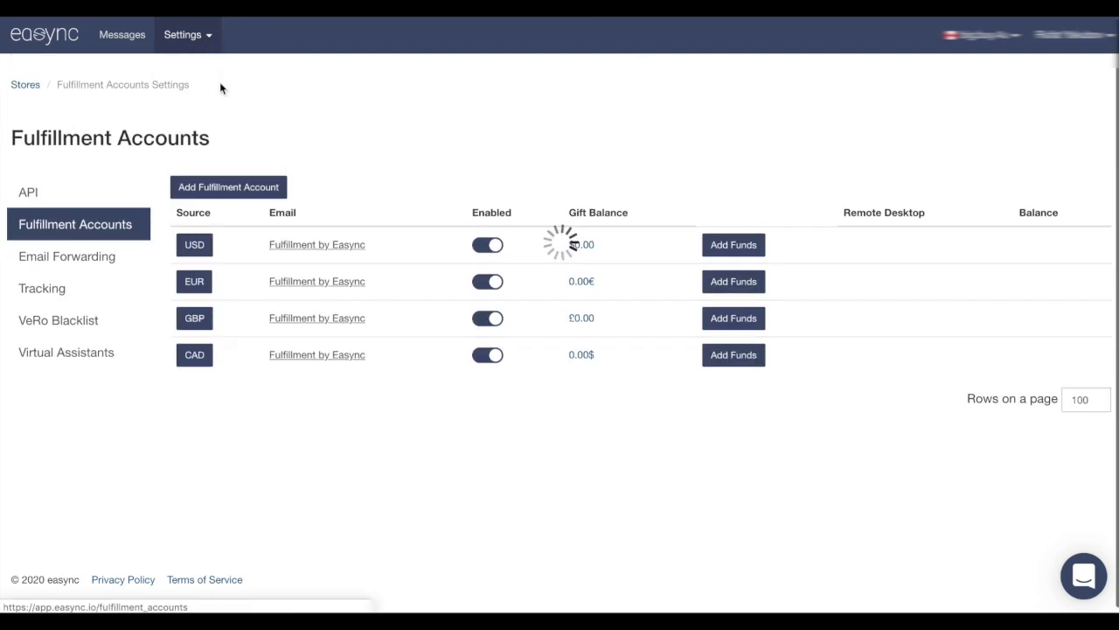
left_click(238, 191)
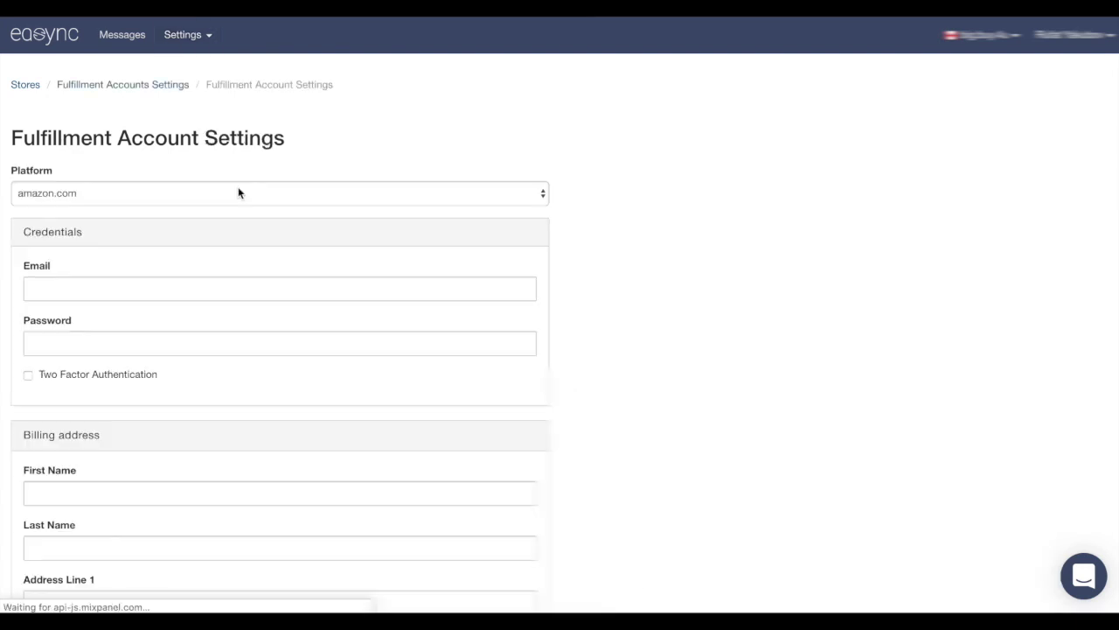
left_click(119, 194)
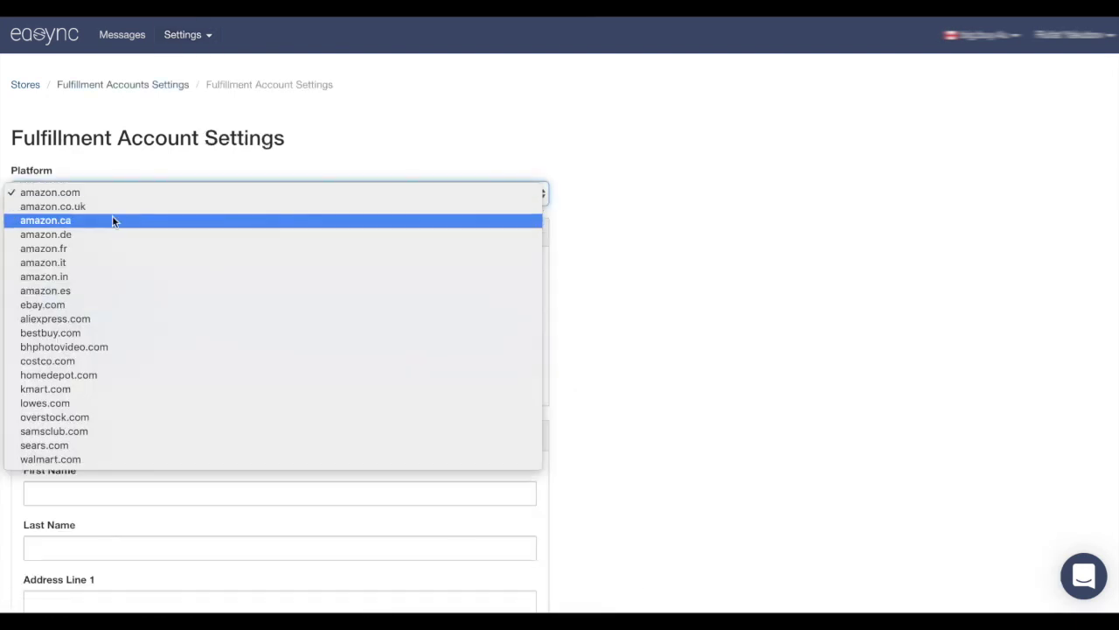
left_click(110, 225)
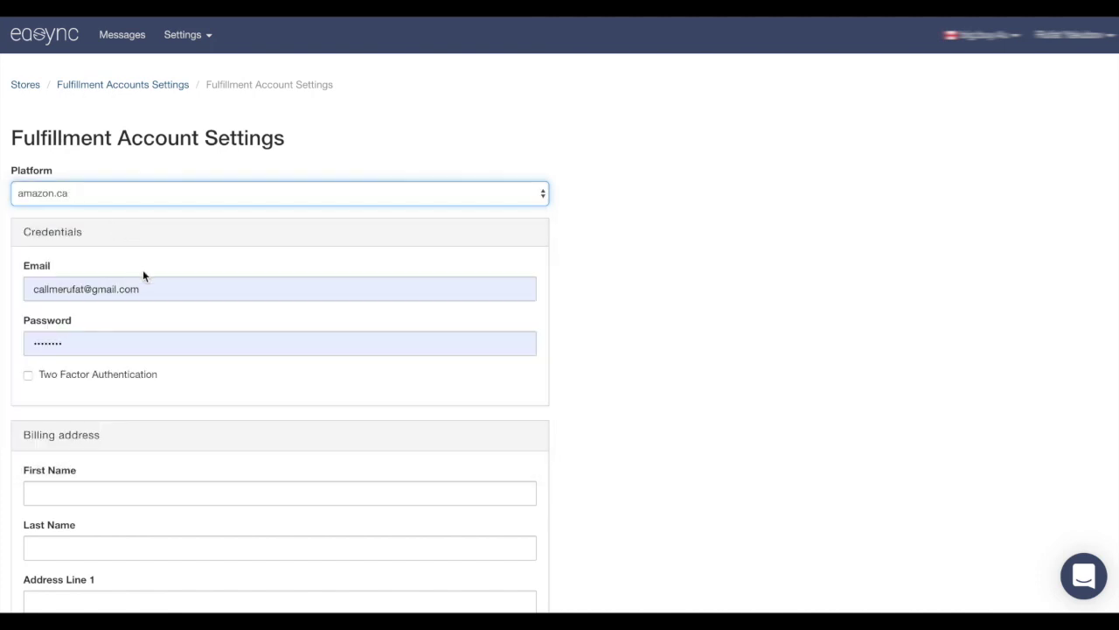
scroll(90, 268, "down", 2)
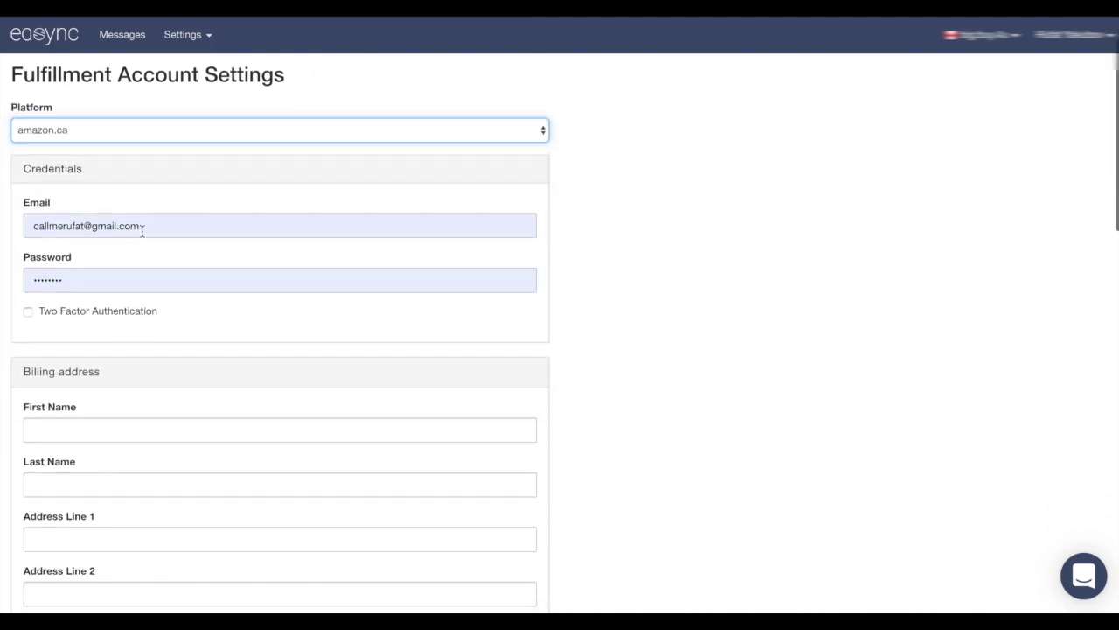
Replace the account e-mail with the seller's own address and type a new password
left_click_drag(142, 233, 16, 229)
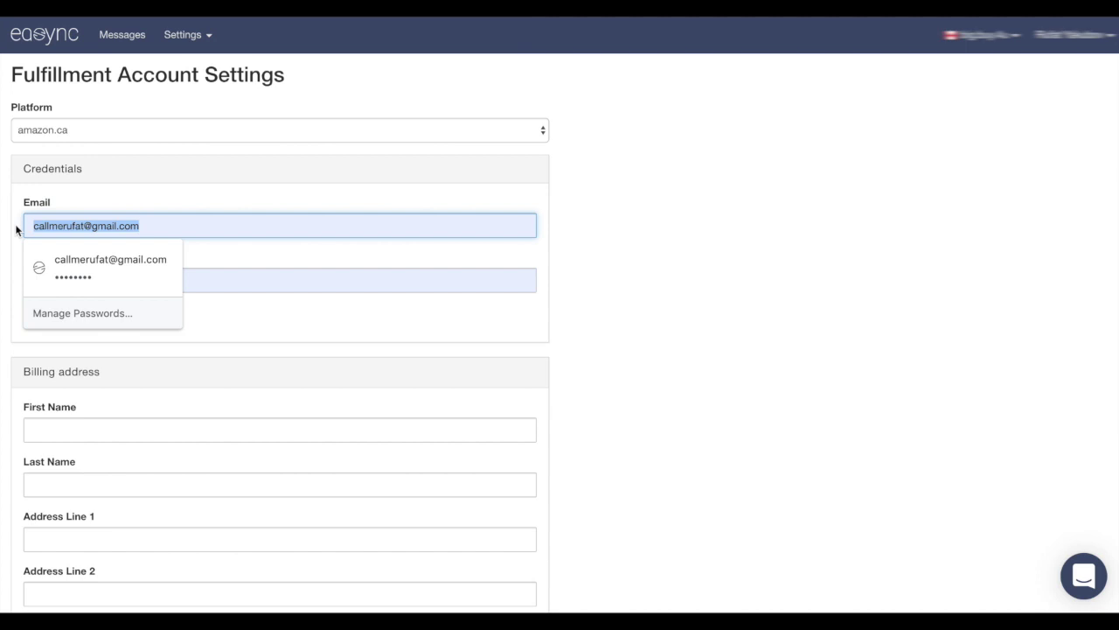
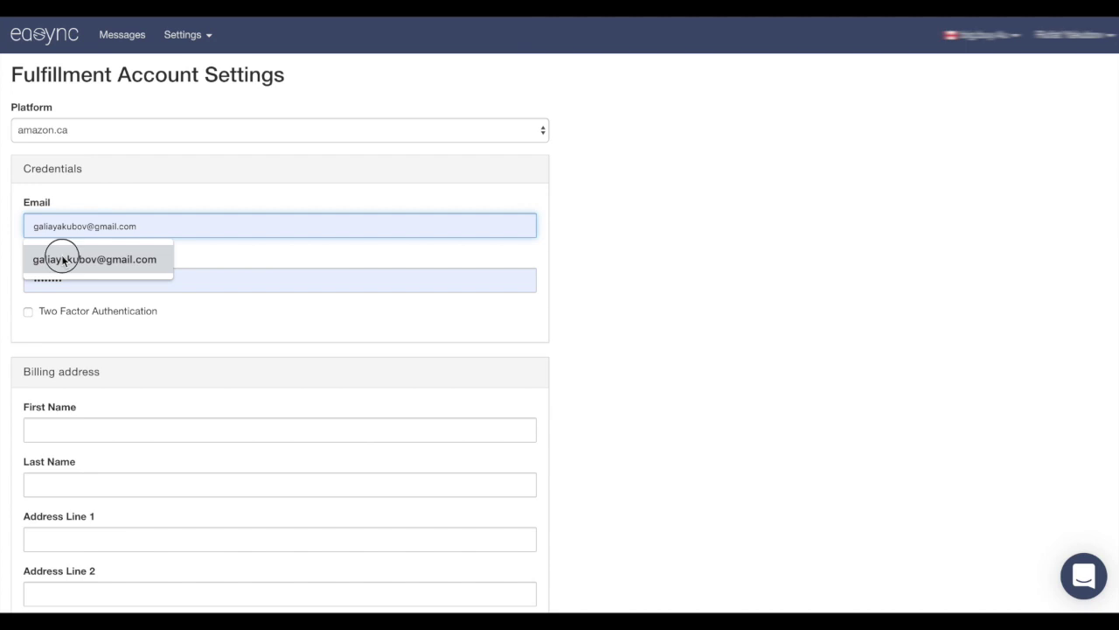
left_click(62, 258)
left_click(78, 282)
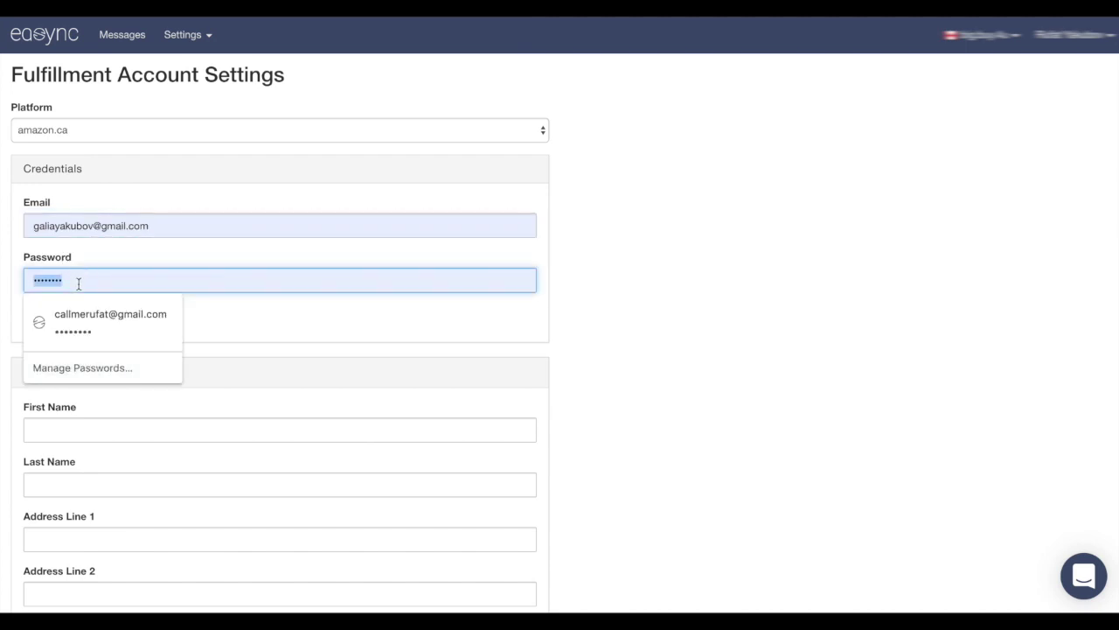
type("••")
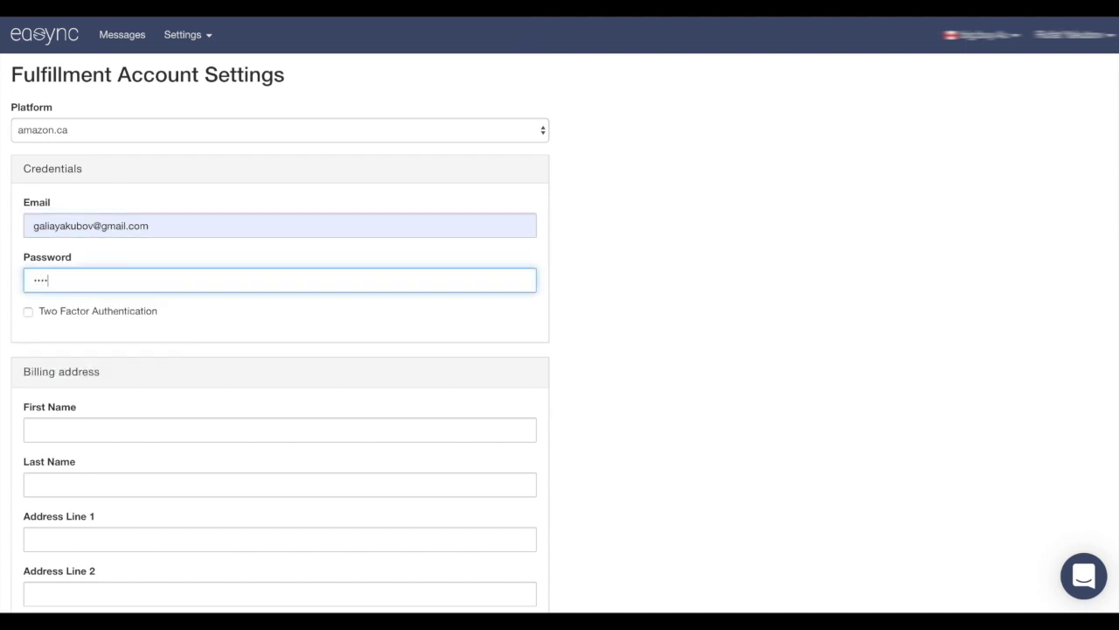
Enter the owner's name and the street address in the billing fields
scroll(140, 350, "down", 3)
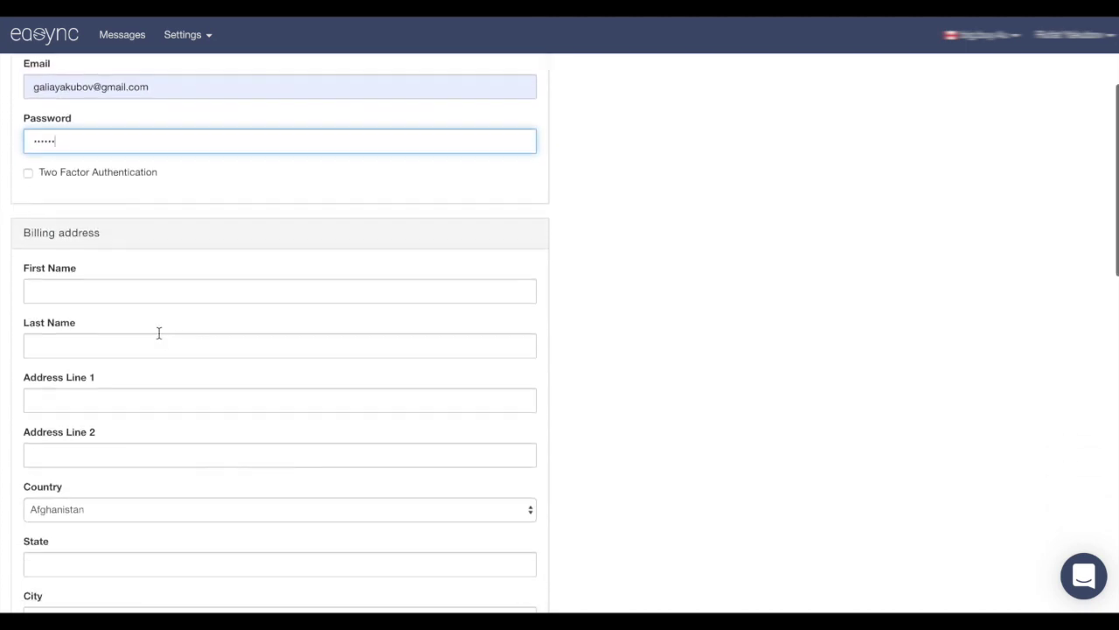
left_click(99, 293)
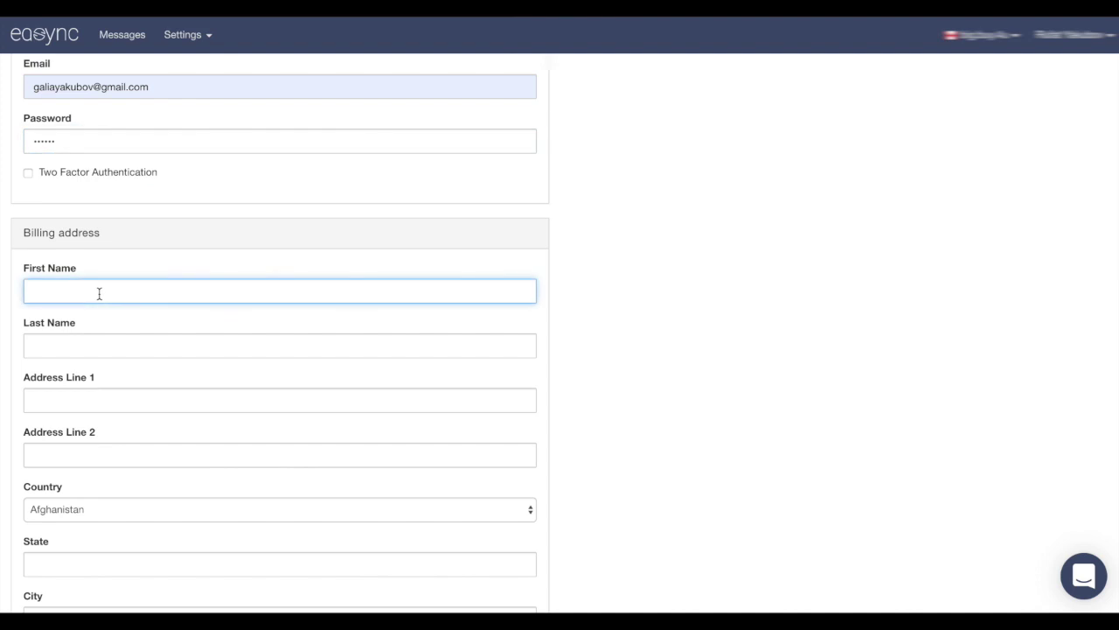
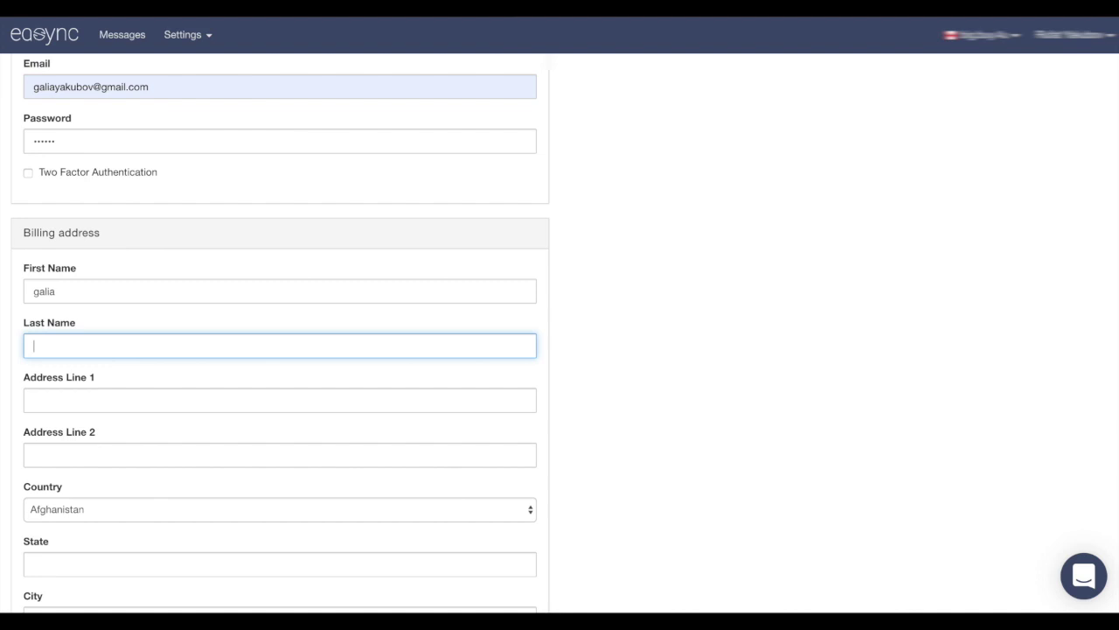
left_click(85, 394)
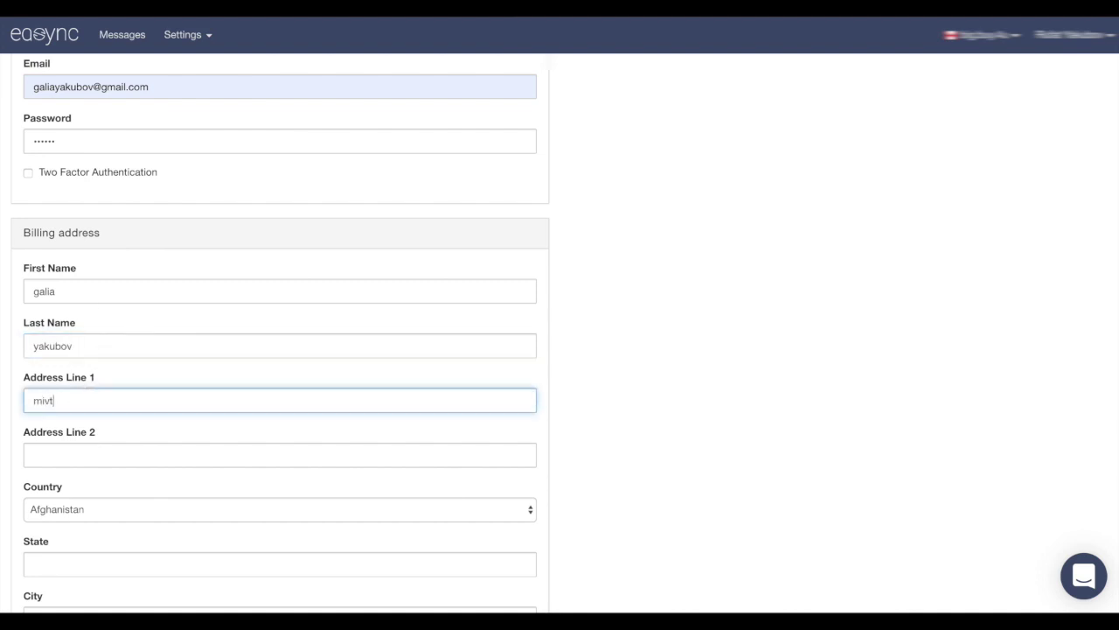
scroll(95, 423, "down", 2)
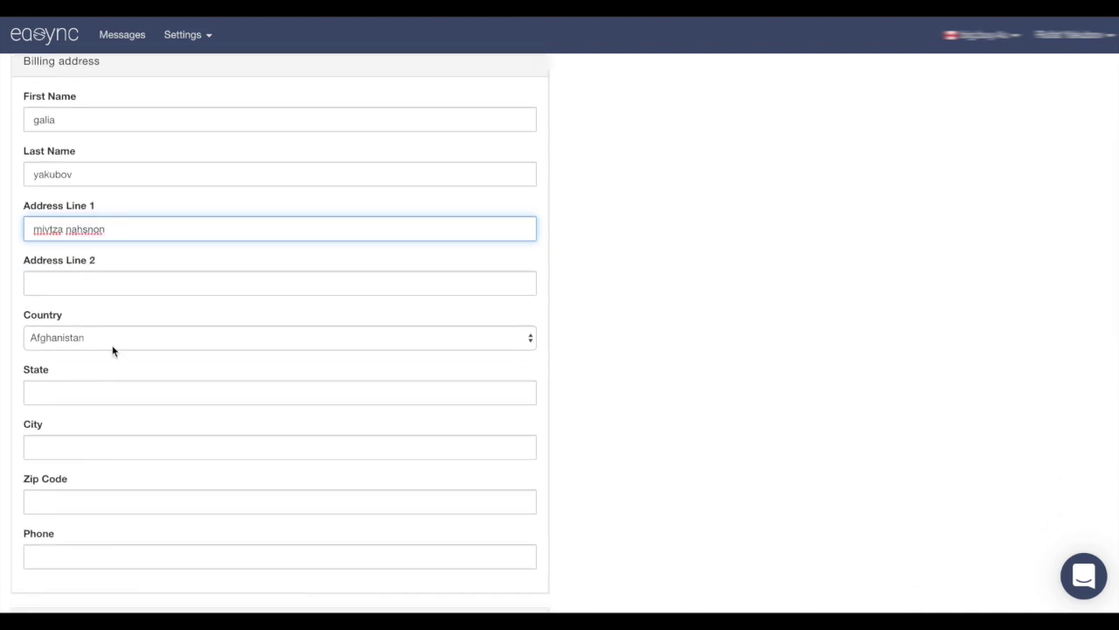
Choose Israel as the billing country and fill in the city, zip code and phone number
left_click(90, 337)
scroll(125, 389, "down", 10)
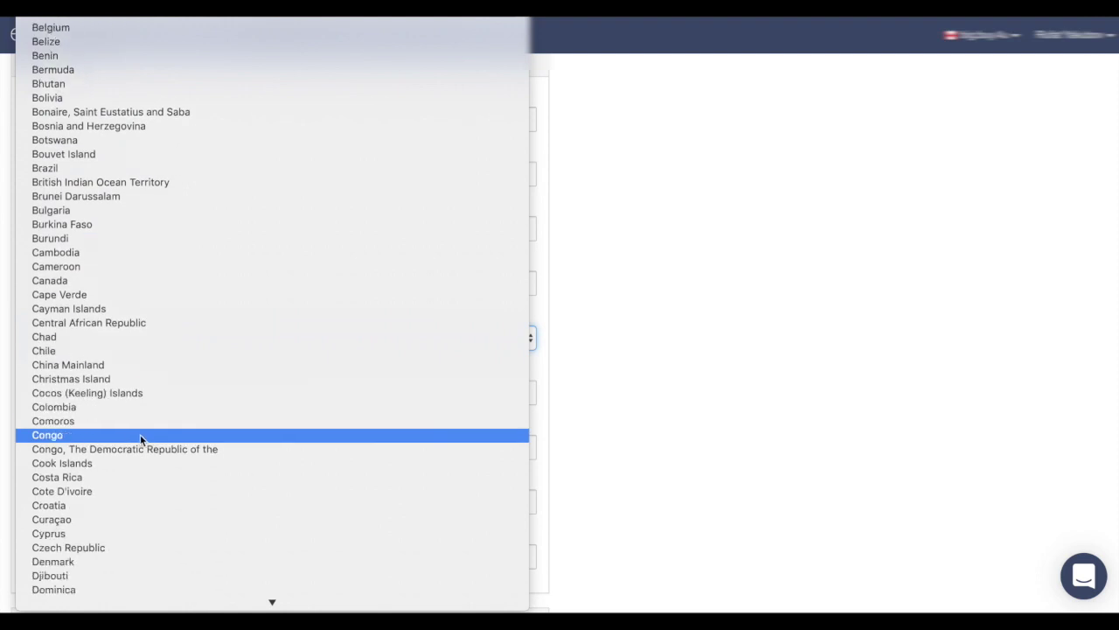
scroll(140, 438, "down", 8)
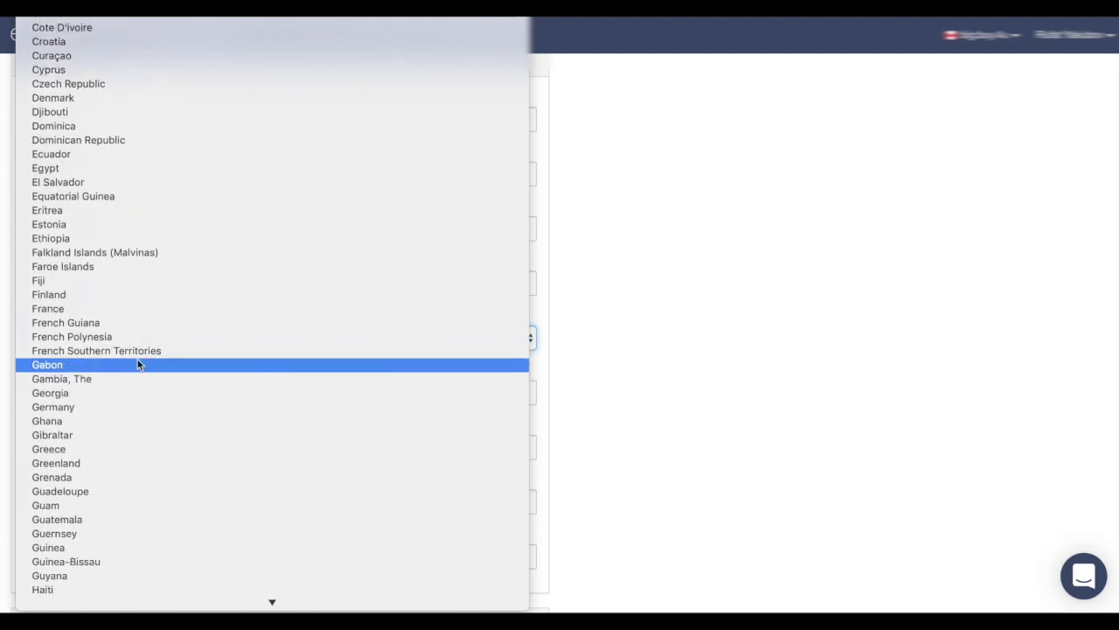
scroll(117, 469, "down", 3)
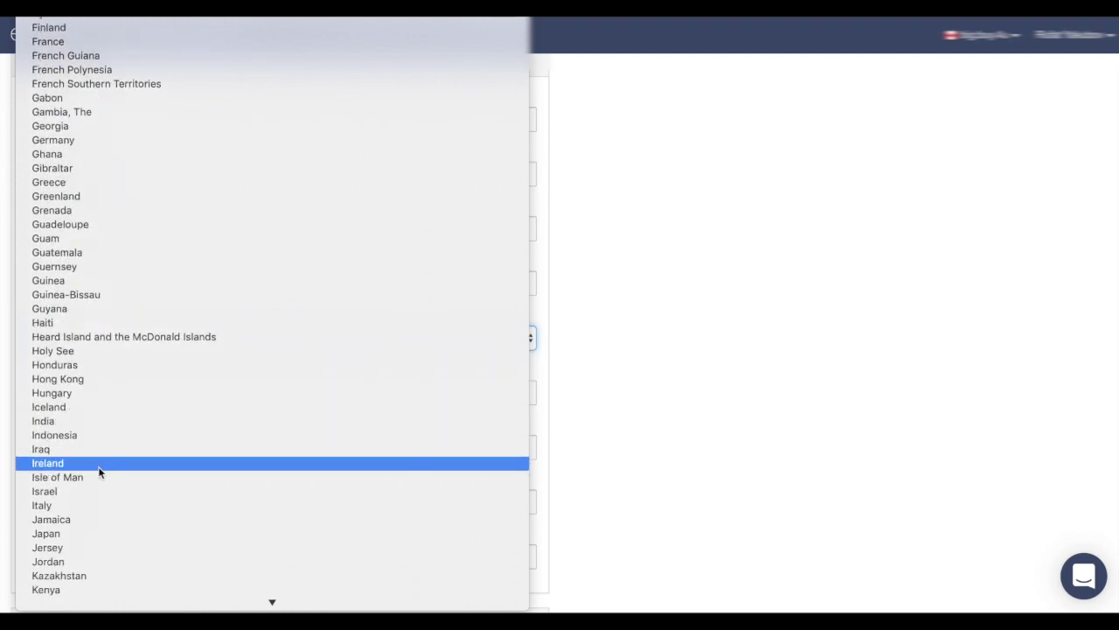
left_click(94, 491)
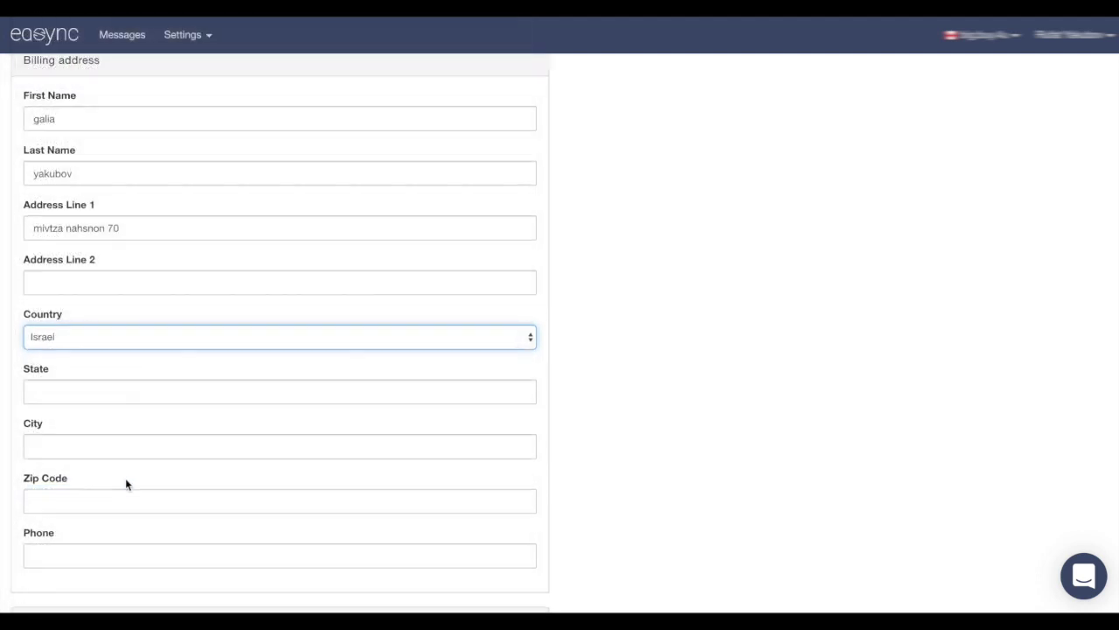
scroll(105, 428, "down", 3)
left_click(67, 345)
type("beer sheva")
left_click(65, 402)
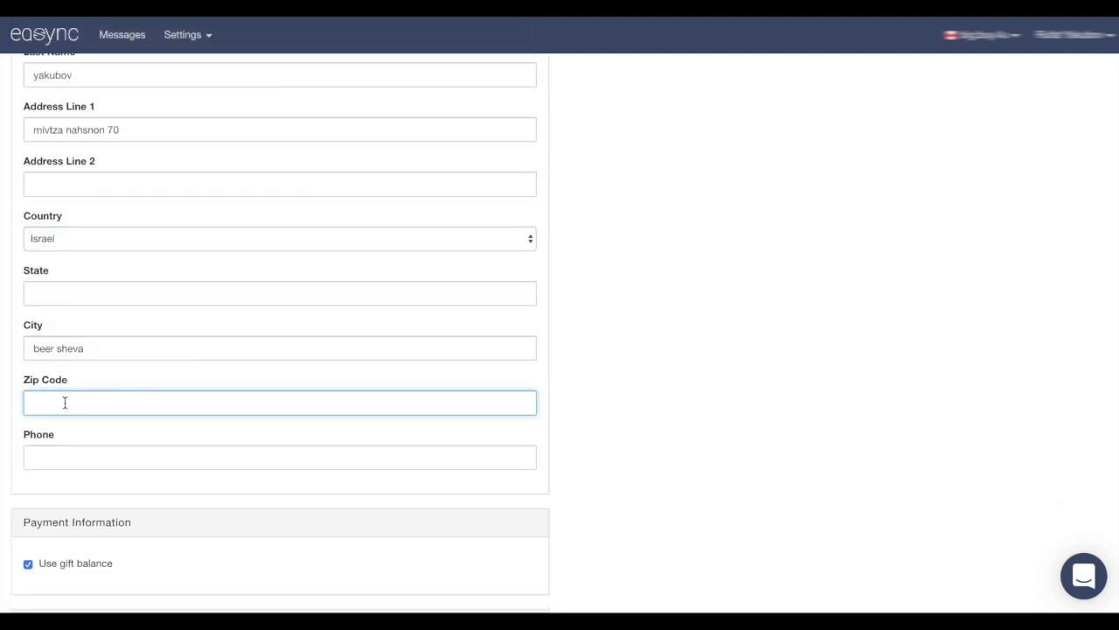
type("84331")
left_click(109, 461)
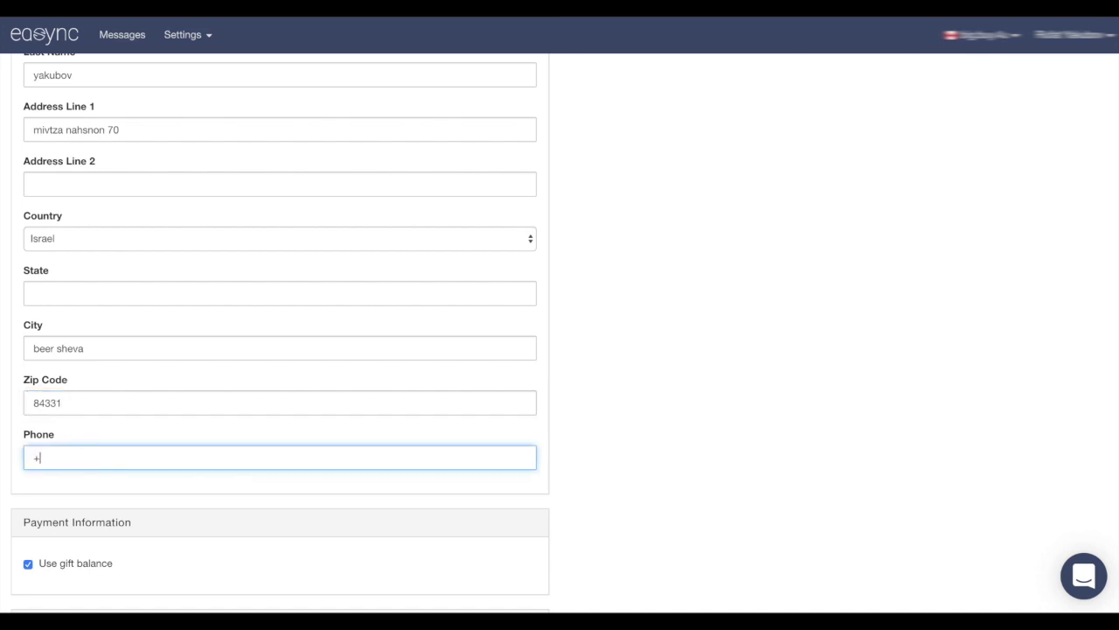
scroll(638, 376, "down", 3)
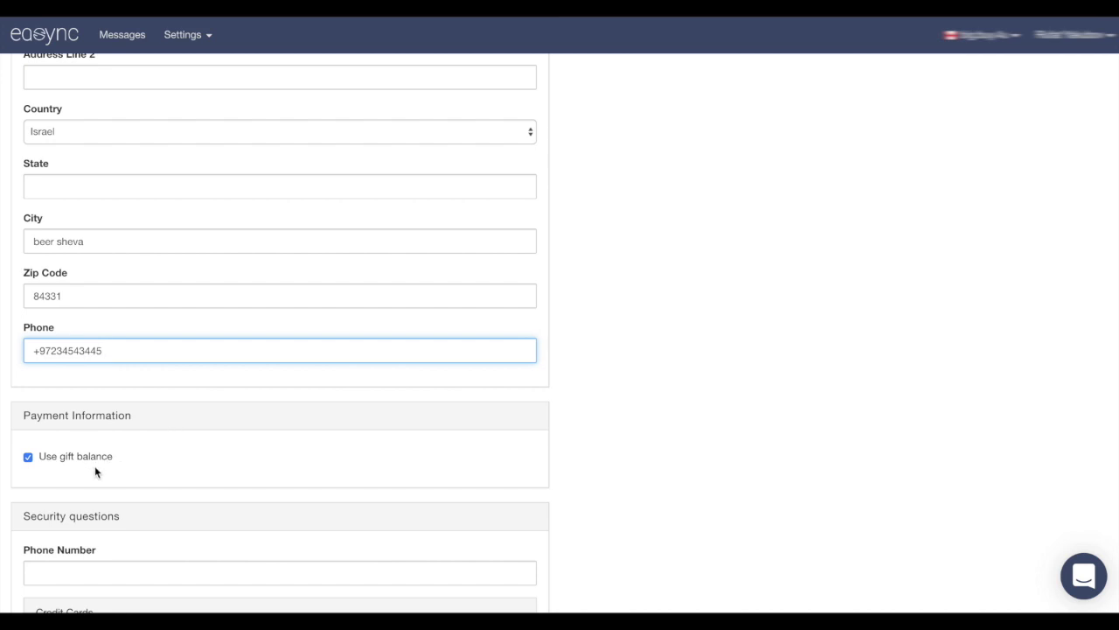
Stop paying with the gift balance and enter the security phone number
left_click(29, 458)
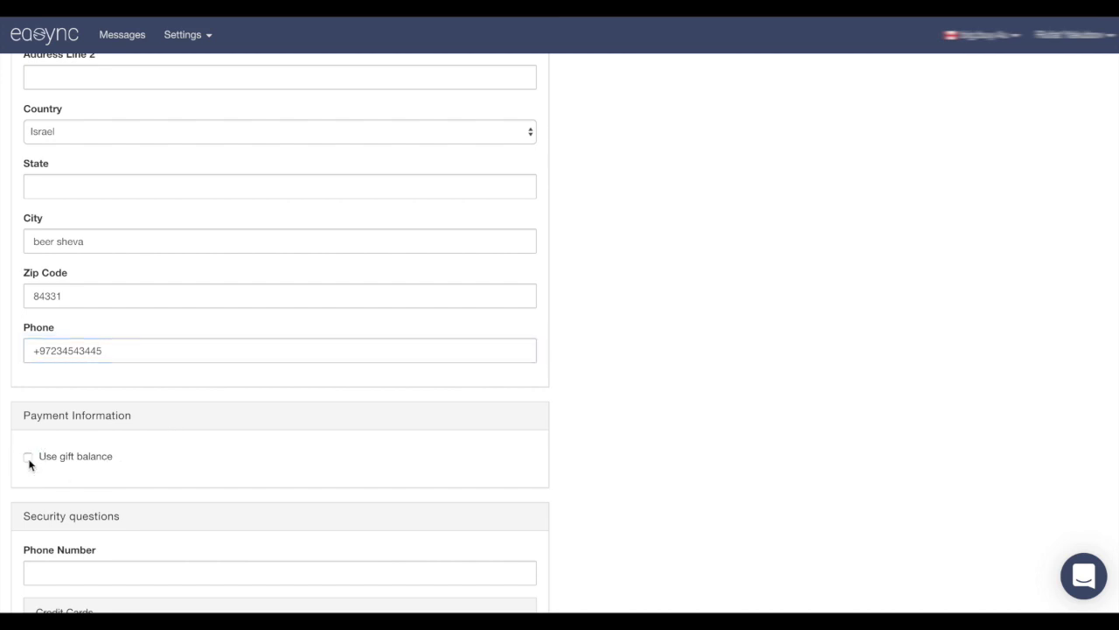
scroll(168, 432, "down", 4)
scroll(168, 432, "down", 3)
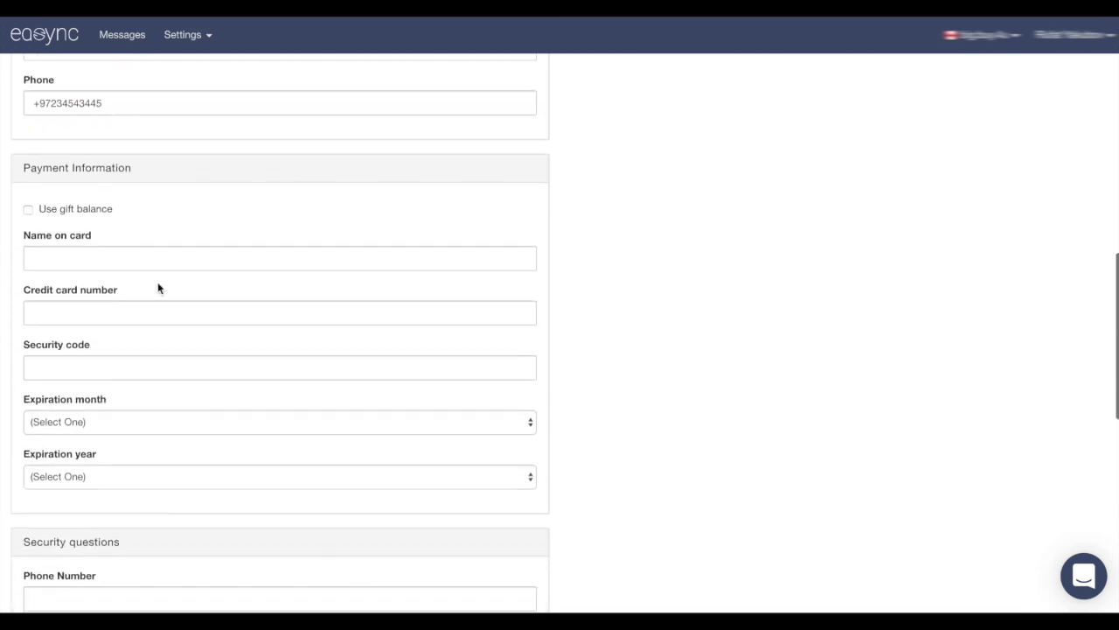
scroll(113, 455, "down", 1)
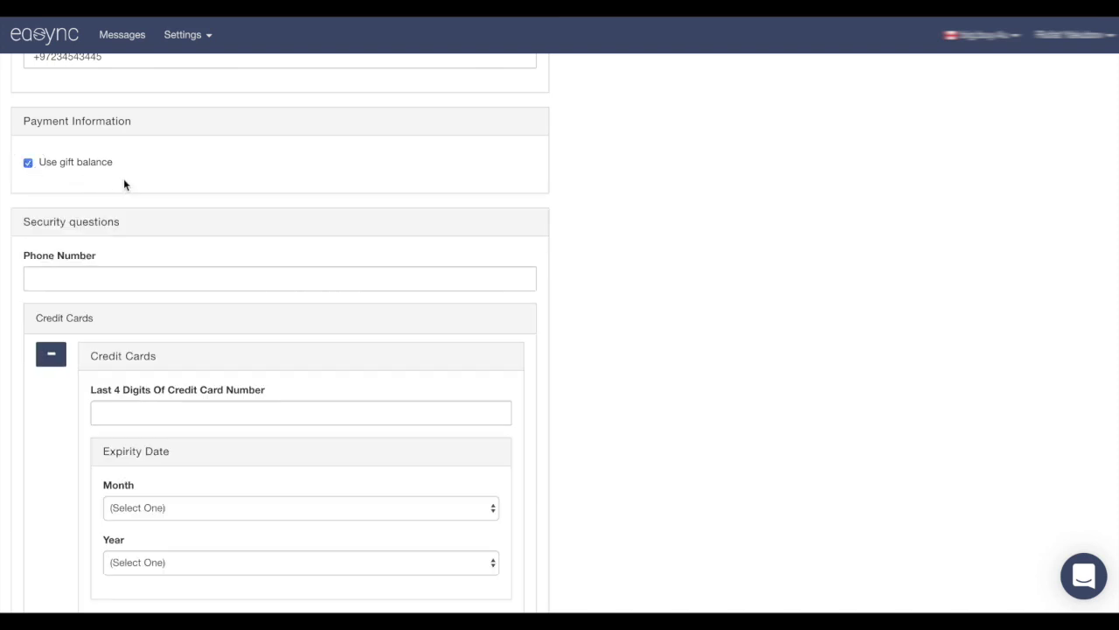
scroll(194, 188, "down", 2)
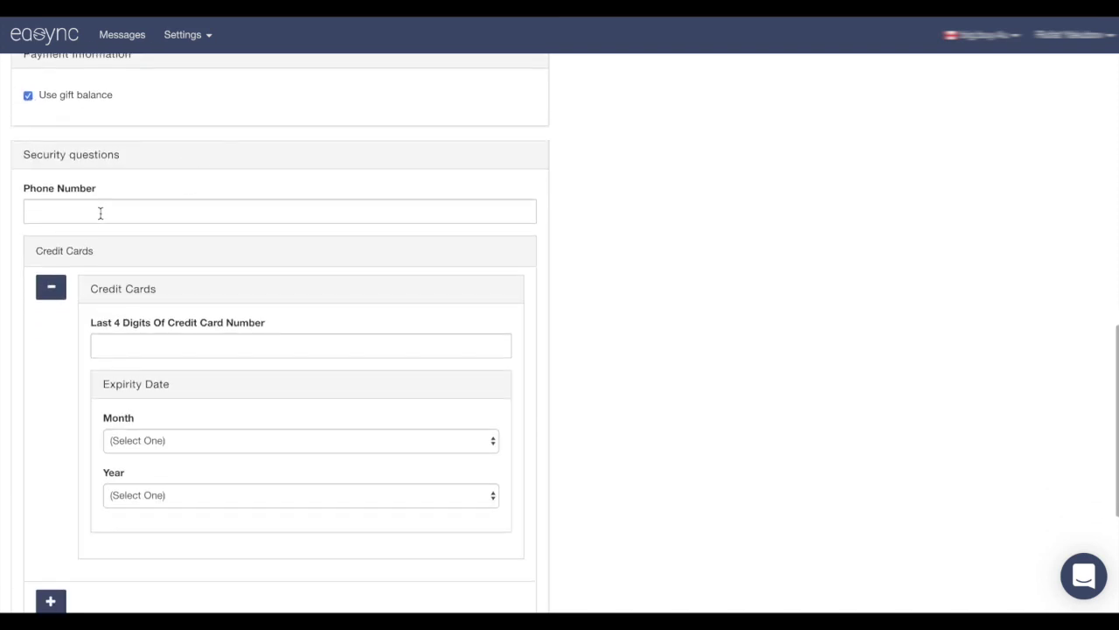
left_click(93, 219)
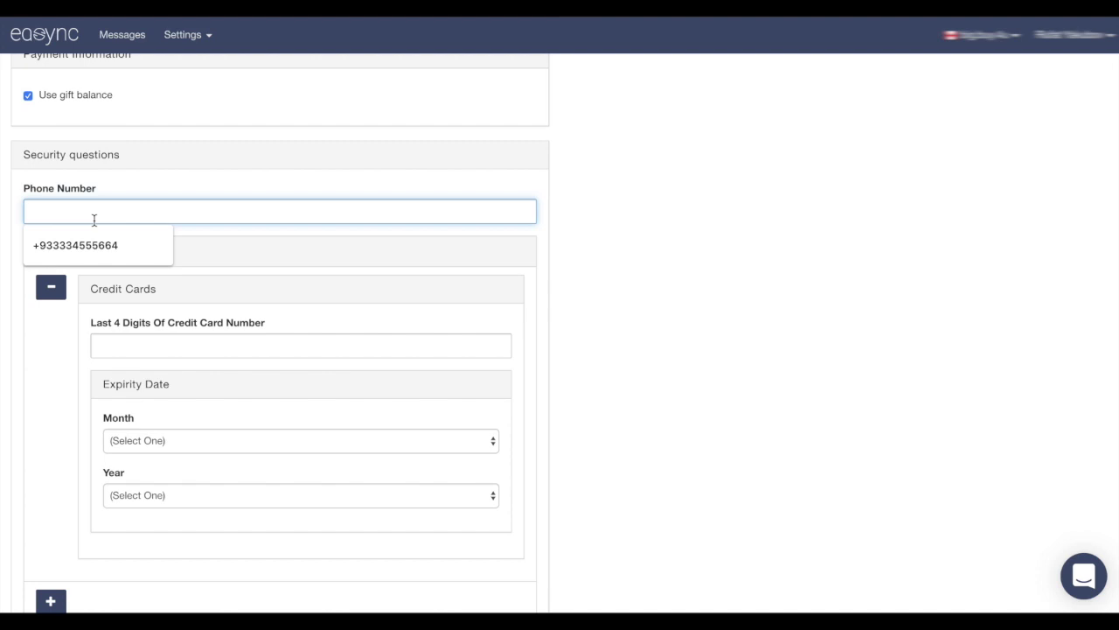
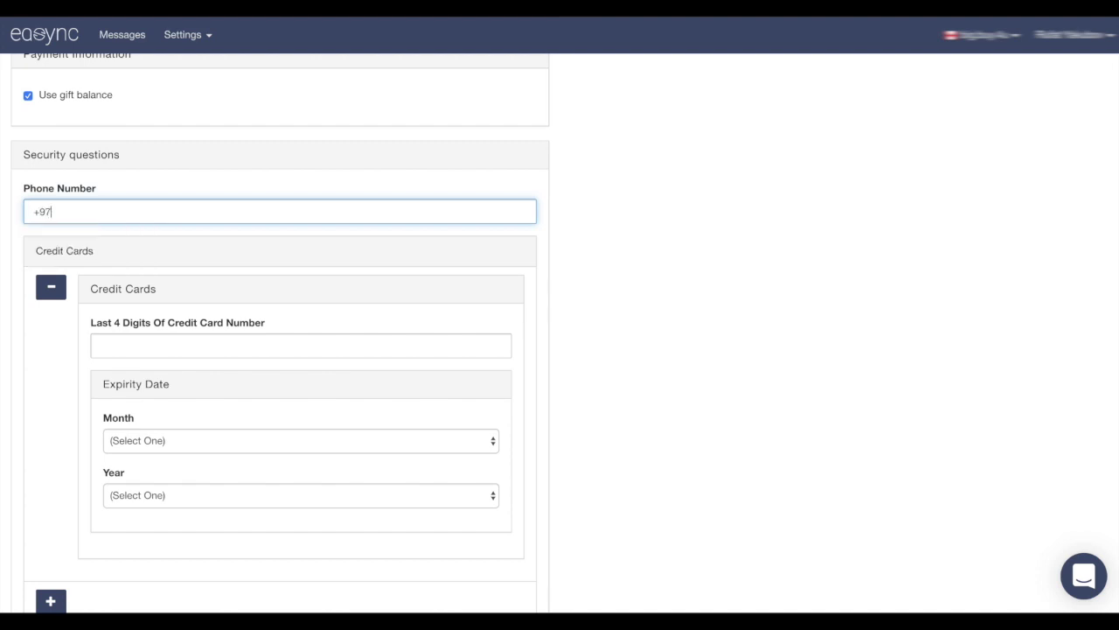
Enter the card's last four digits and set the card expiry to 3/2022
left_click(125, 341)
type("4323")
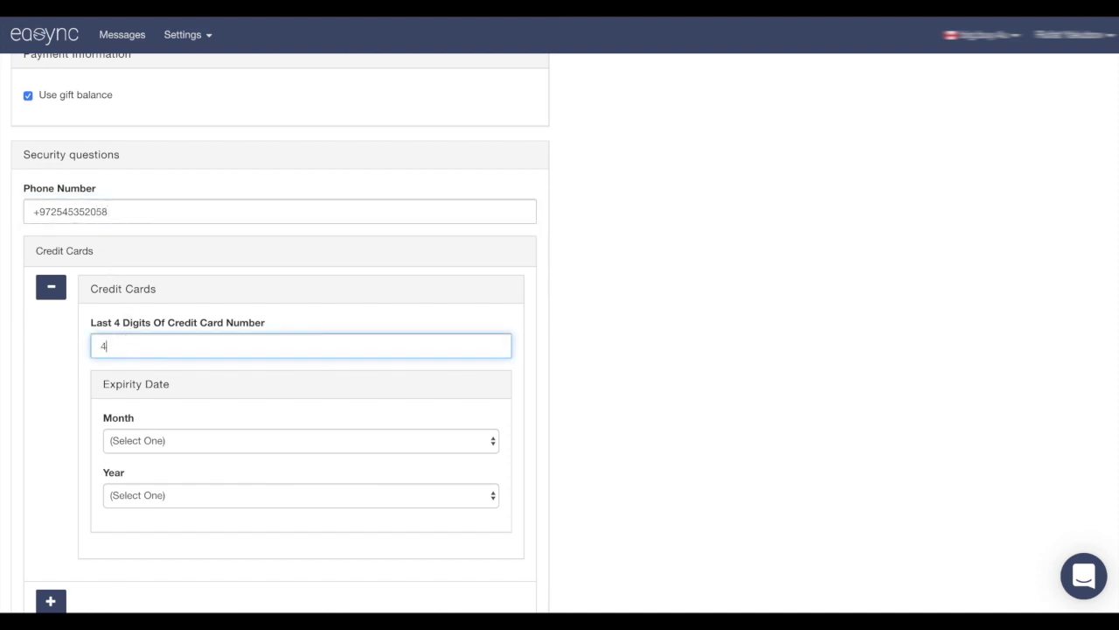
left_click(184, 441)
left_click(170, 490)
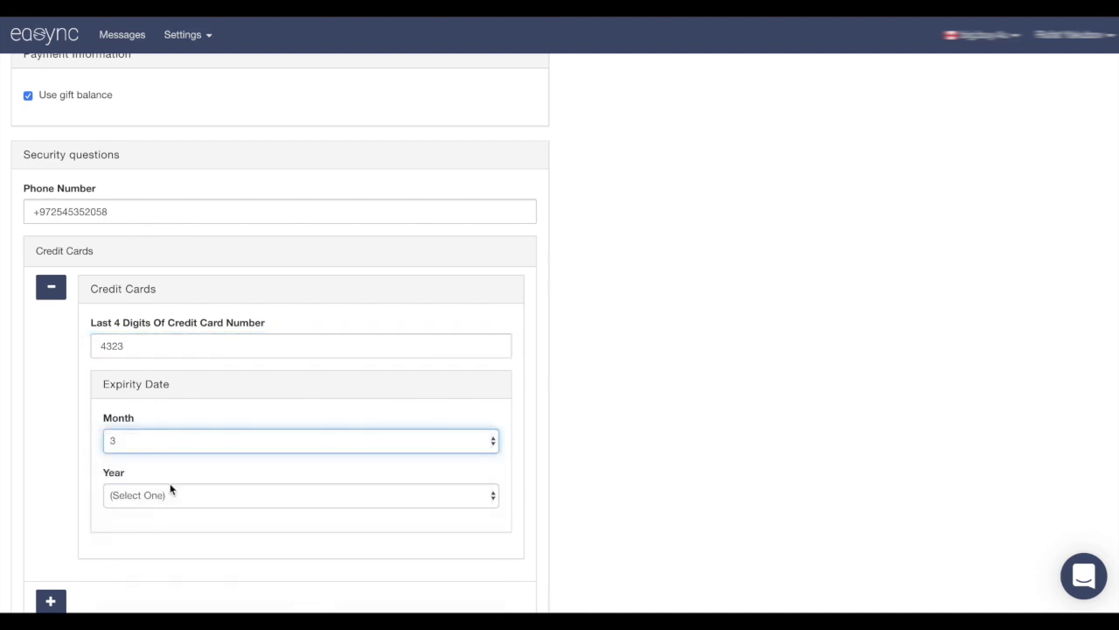
left_click(160, 495)
left_click(152, 535)
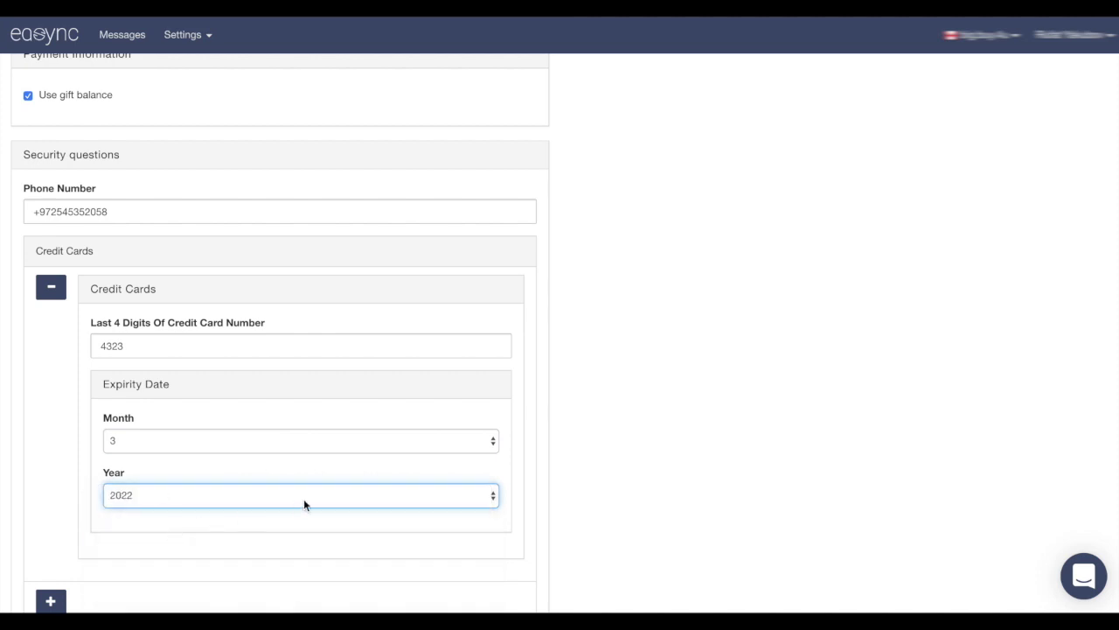
Fill in the cardholder's full name and create the fulfillment account
scroll(304, 498, "down", 2)
left_click(134, 497)
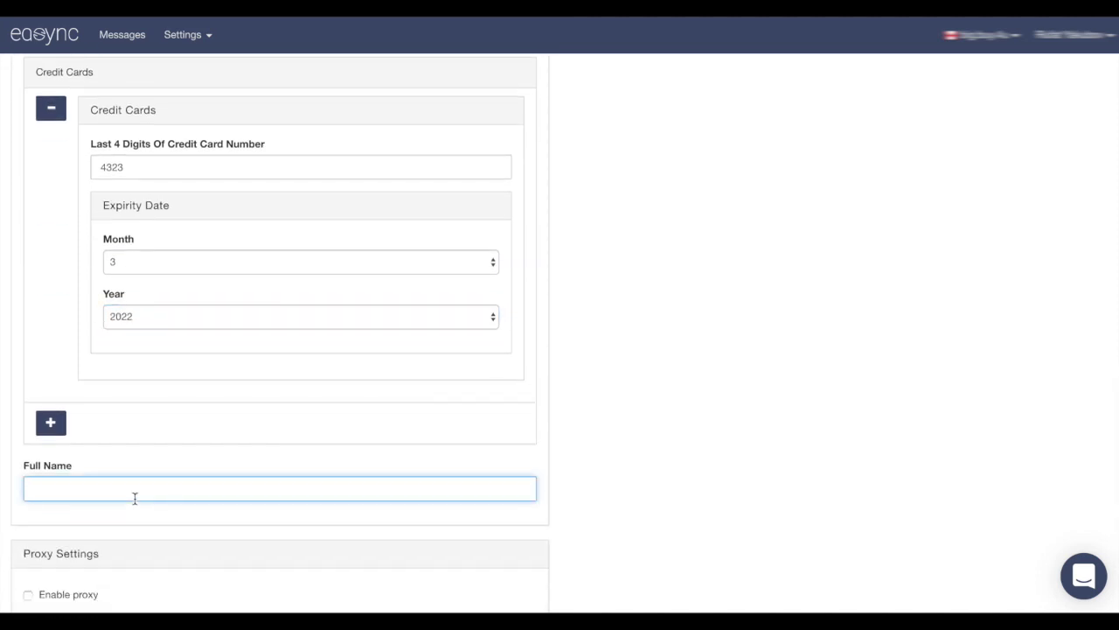
scroll(180, 493, "down", 2)
left_click(55, 534)
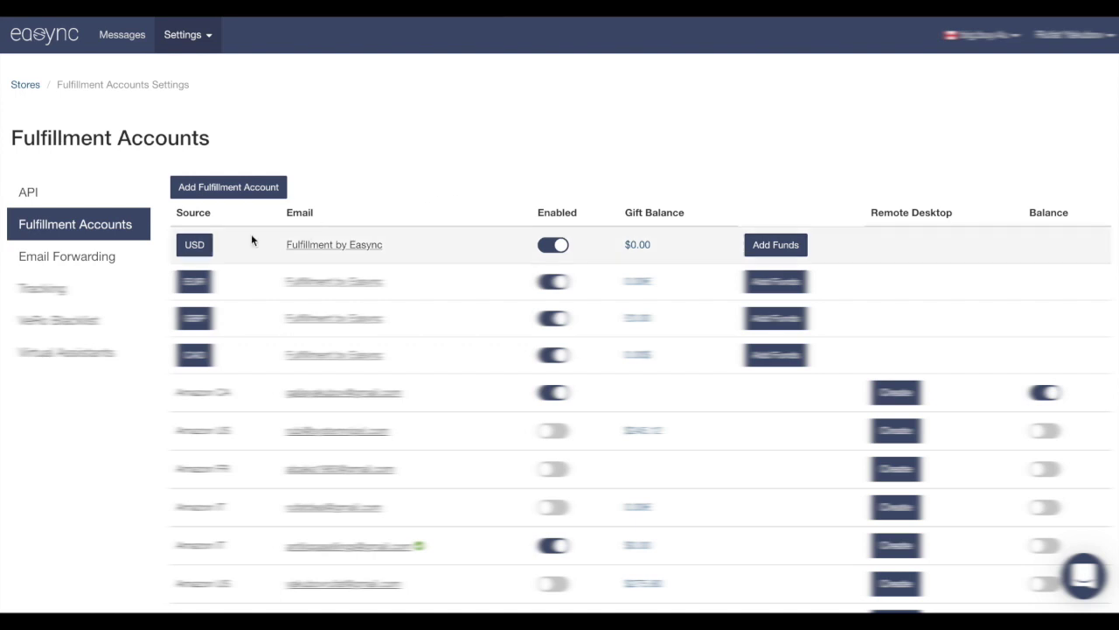
Open Email Forwarding and select the easync forwarding address to copy it
left_click(92, 257)
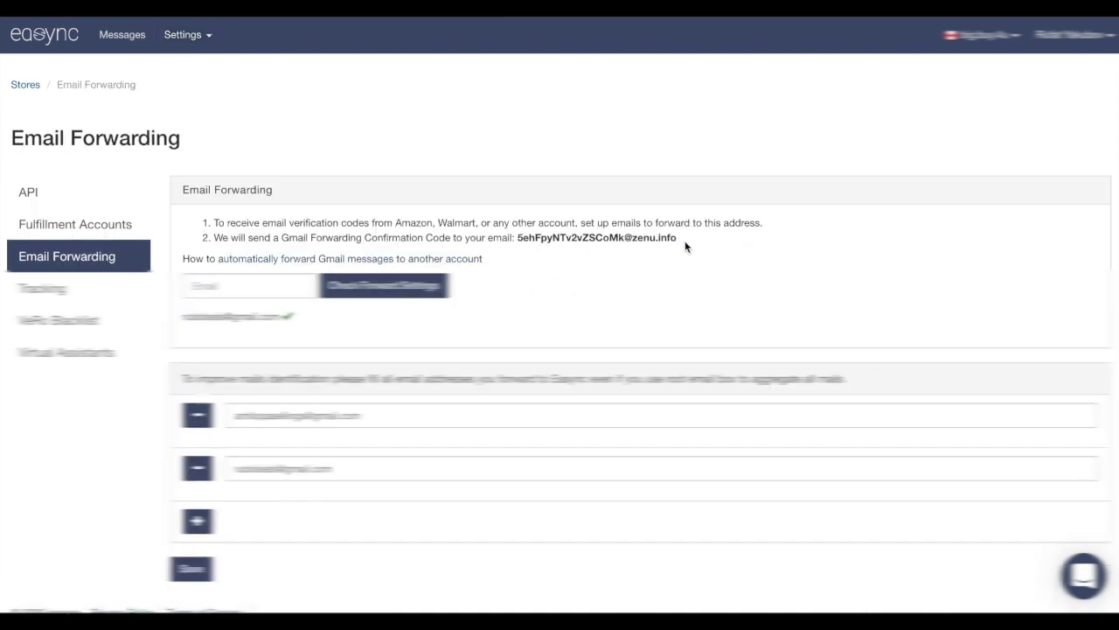
left_click_drag(681, 240, 519, 241)
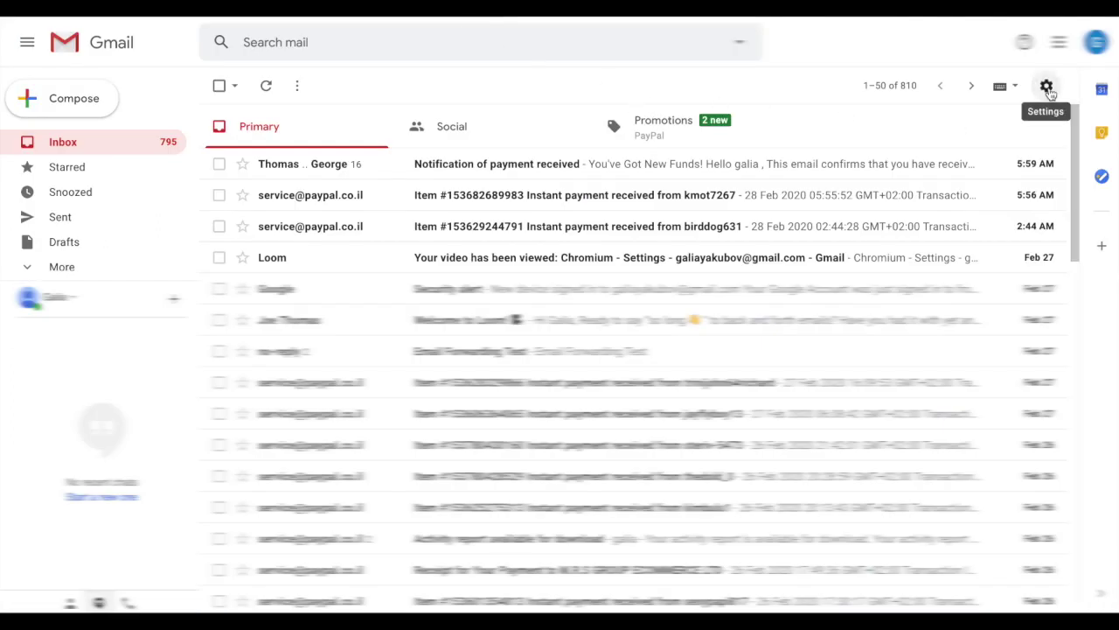
Open Gmail's full settings at the Forwarding and POP/IMAP section
left_click(1046, 87)
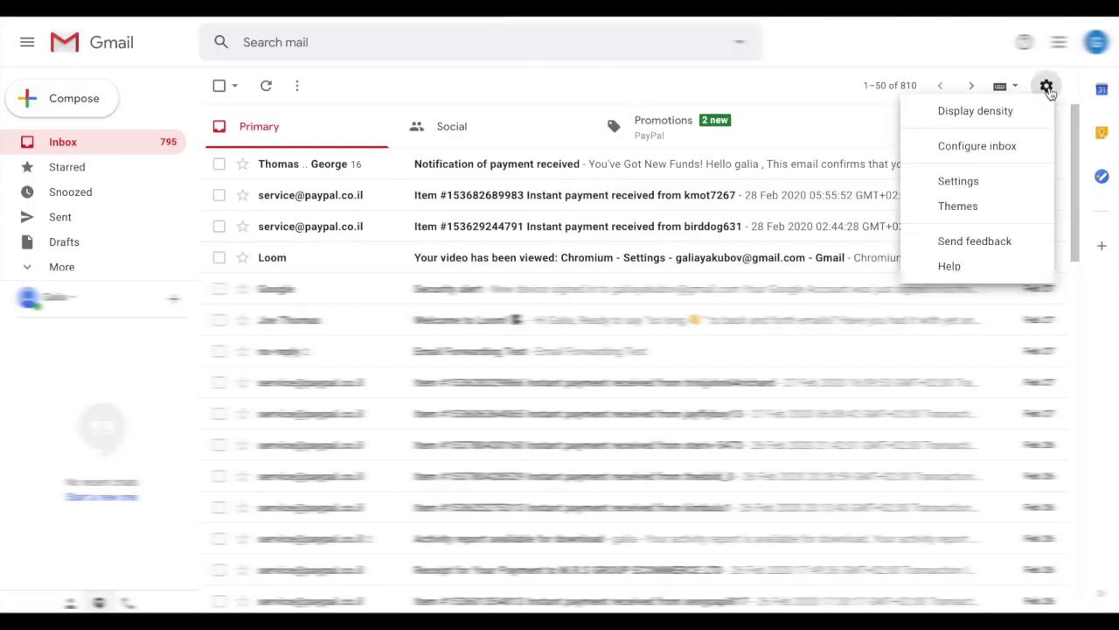
left_click(991, 184)
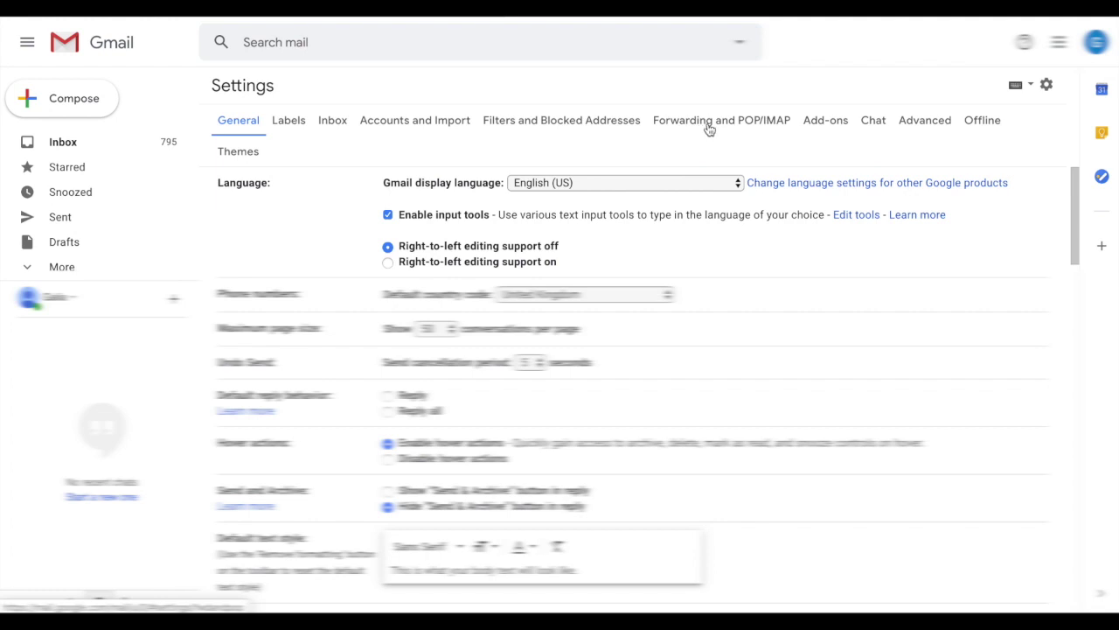
left_click(710, 129)
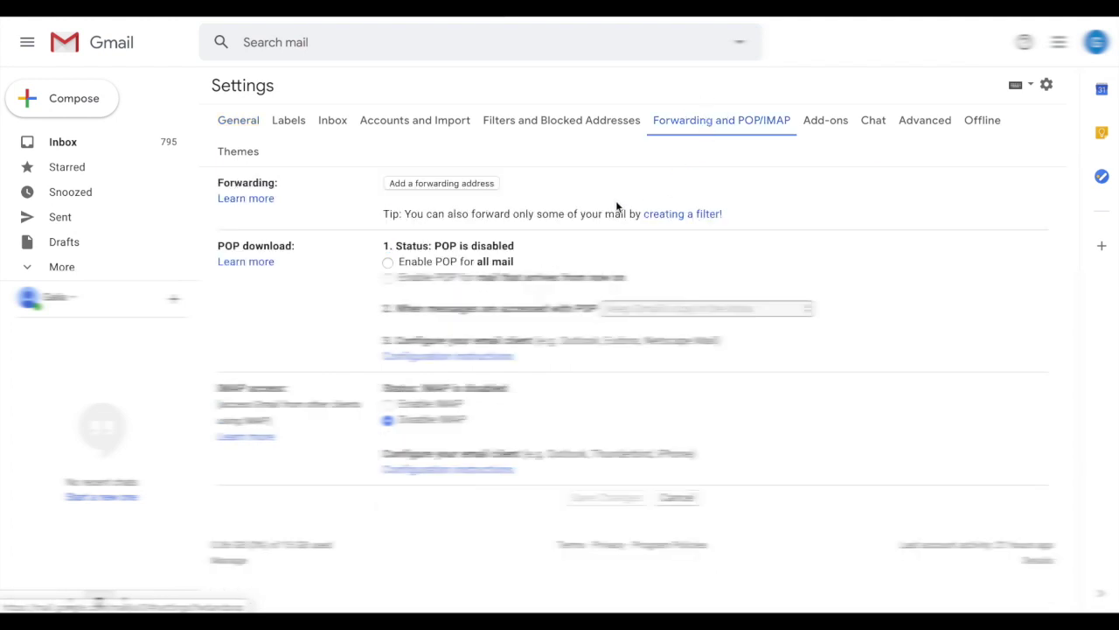
Add the pasted easync address as a forwarding address and confirm sending the code
left_click(433, 185)
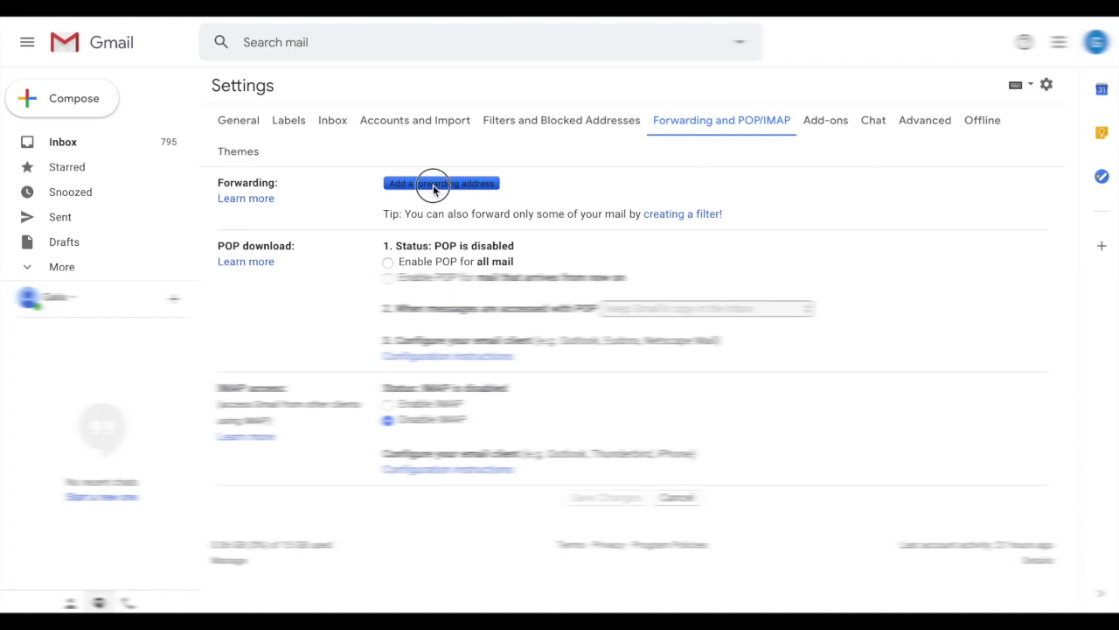
key("ctrl+v")
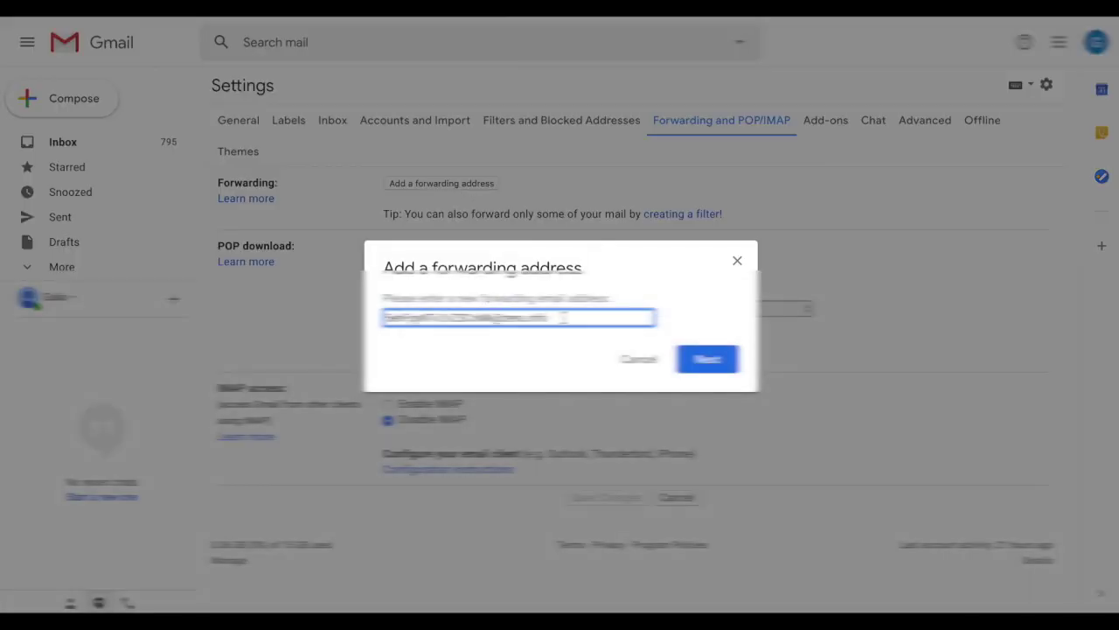
left_click(704, 360)
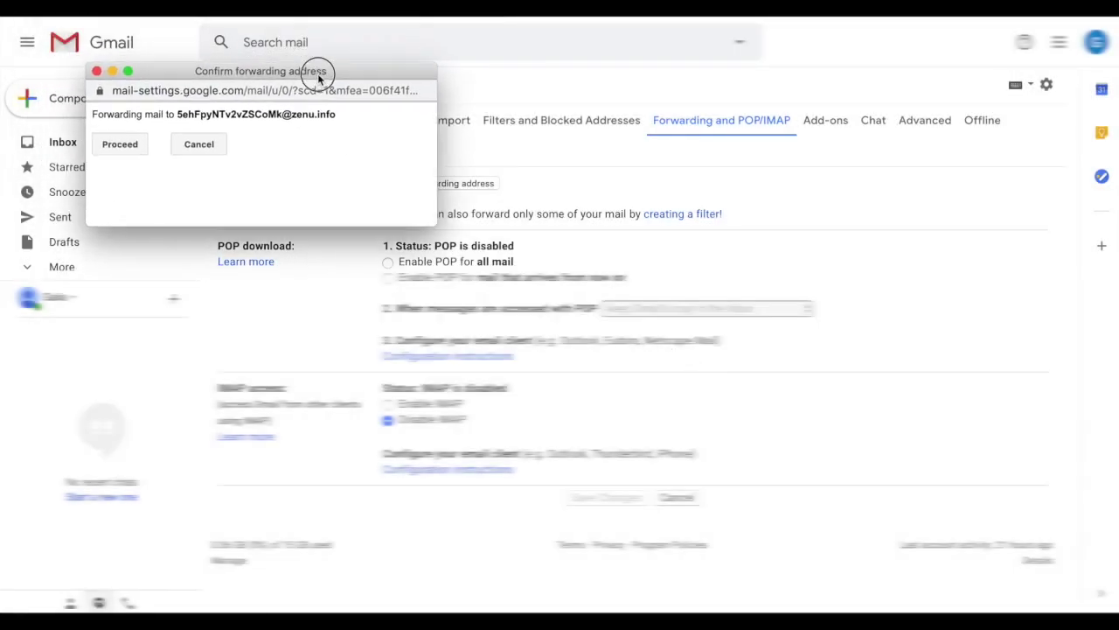
left_click_drag(319, 78, 323, 80)
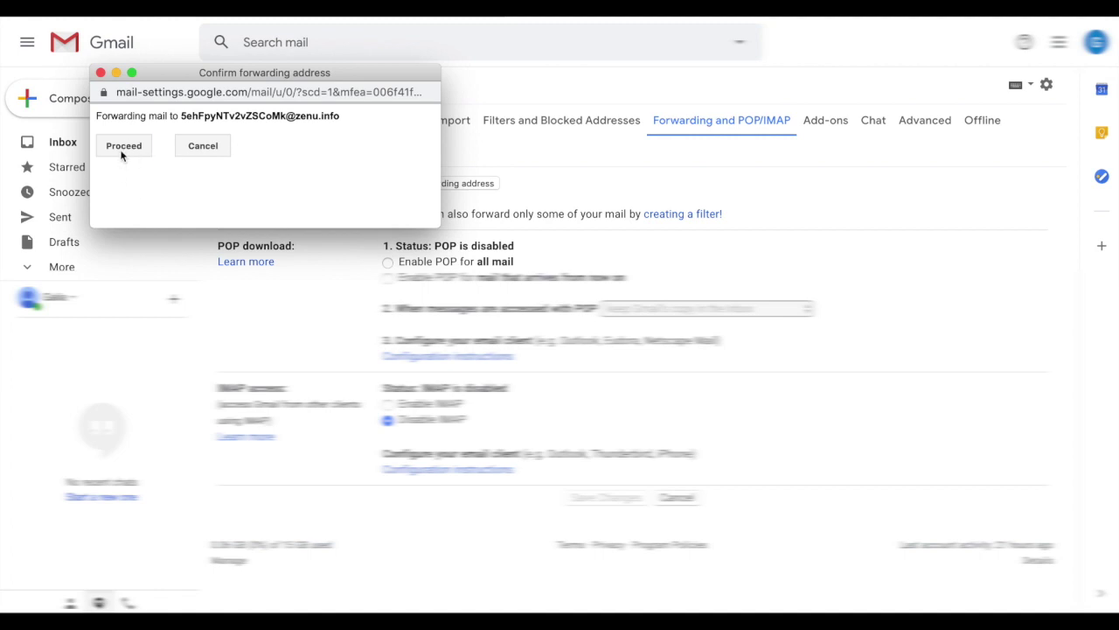
left_click(122, 150)
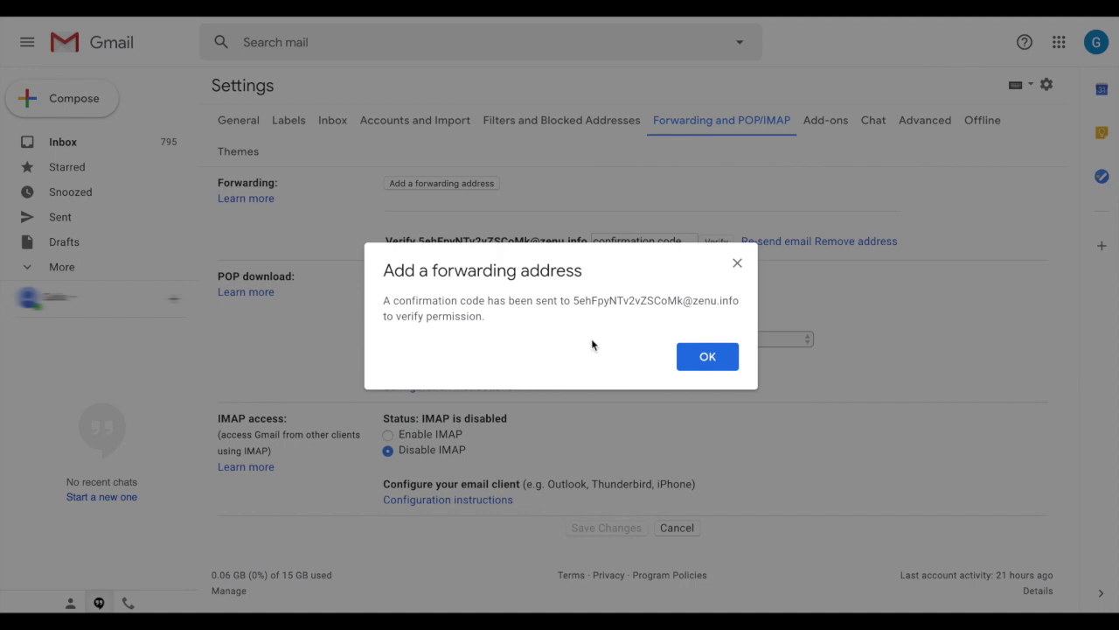
left_click(702, 360)
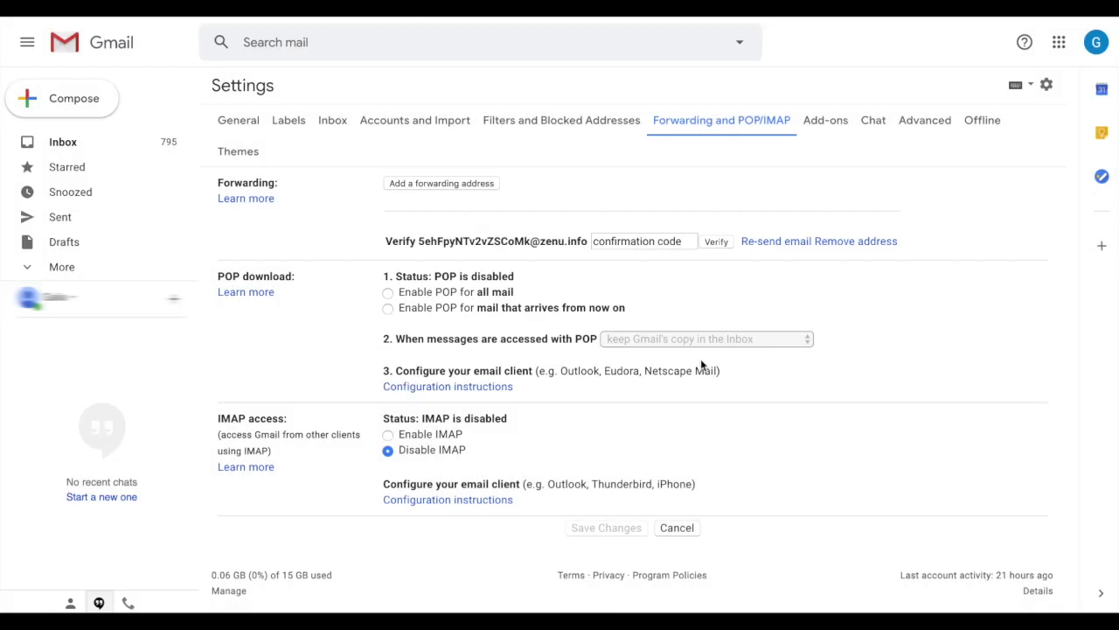
Enable POP for all mail, then paste the emailed confirmation code and verify the address
left_click(388, 292)
left_click(644, 240)
type("Please")
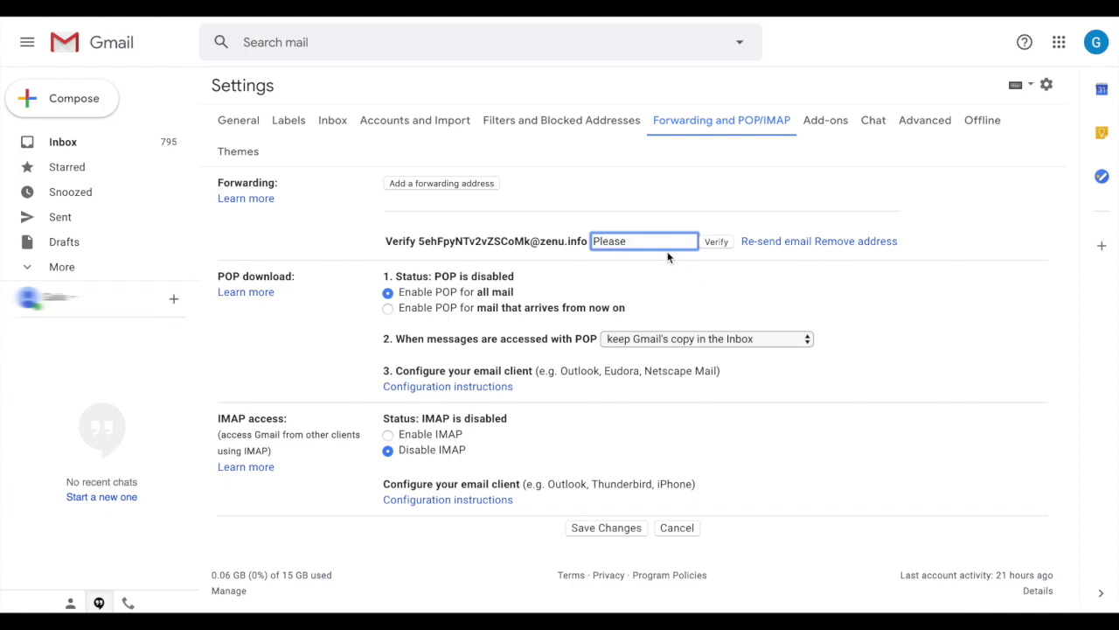
mouse_move(200, 601)
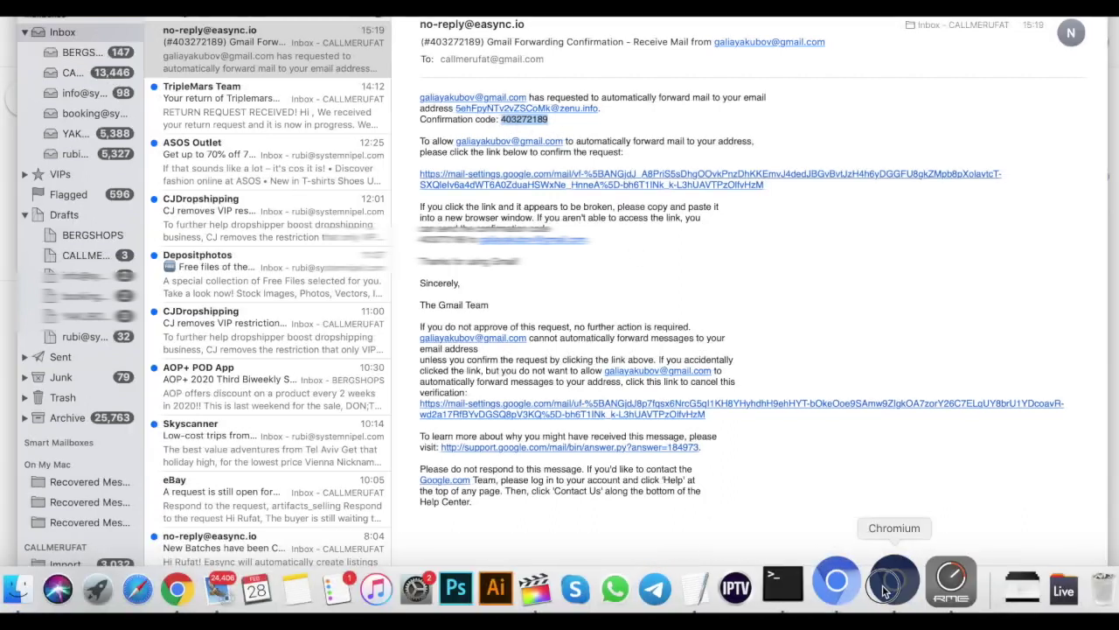
left_click(901, 582)
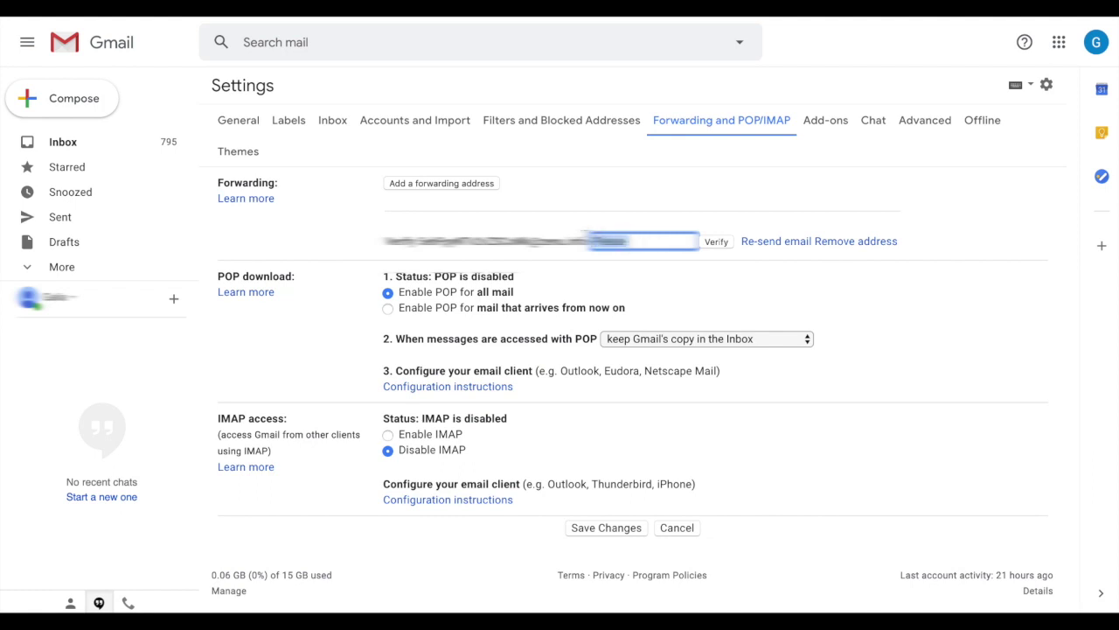
key("super+v")
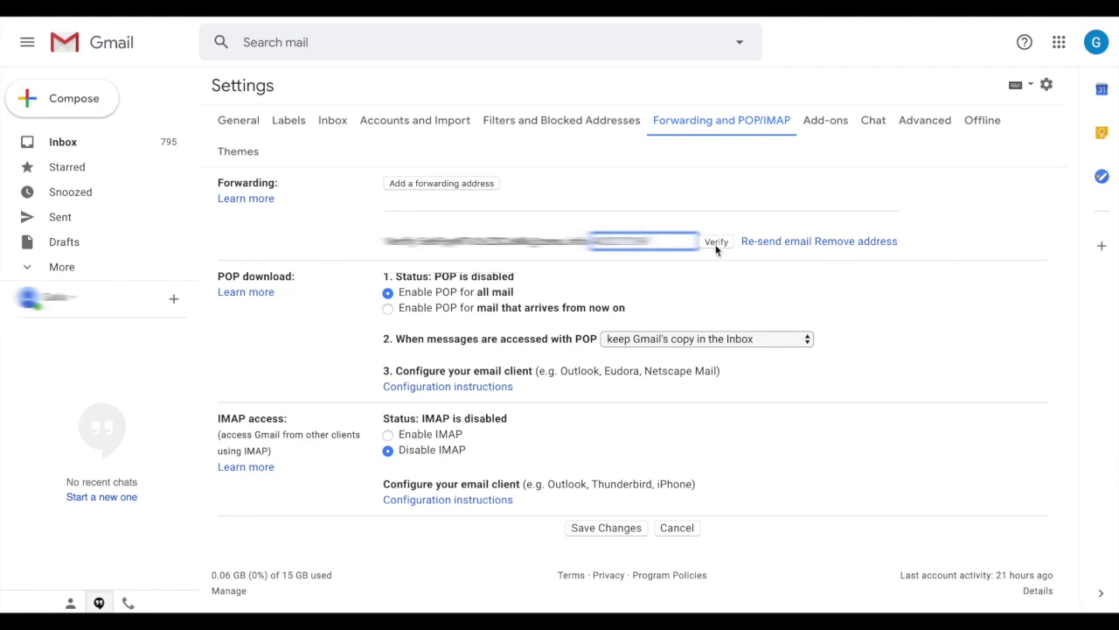
left_click(715, 245)
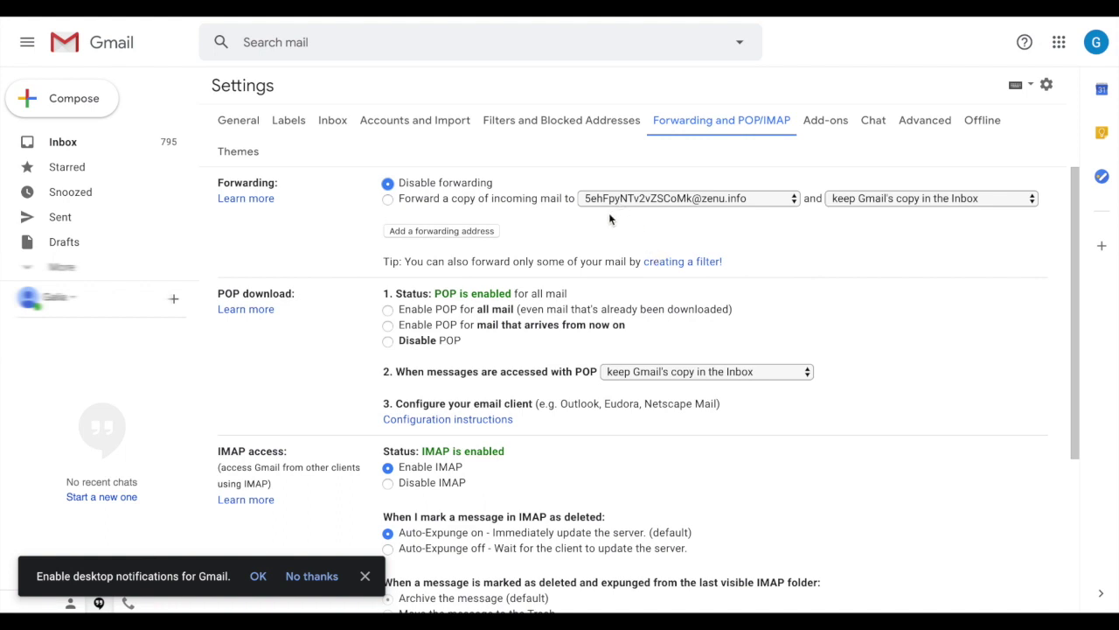
Forward a copy of incoming mail to the easync address, enable POP for all mail, and save
left_click(387, 200)
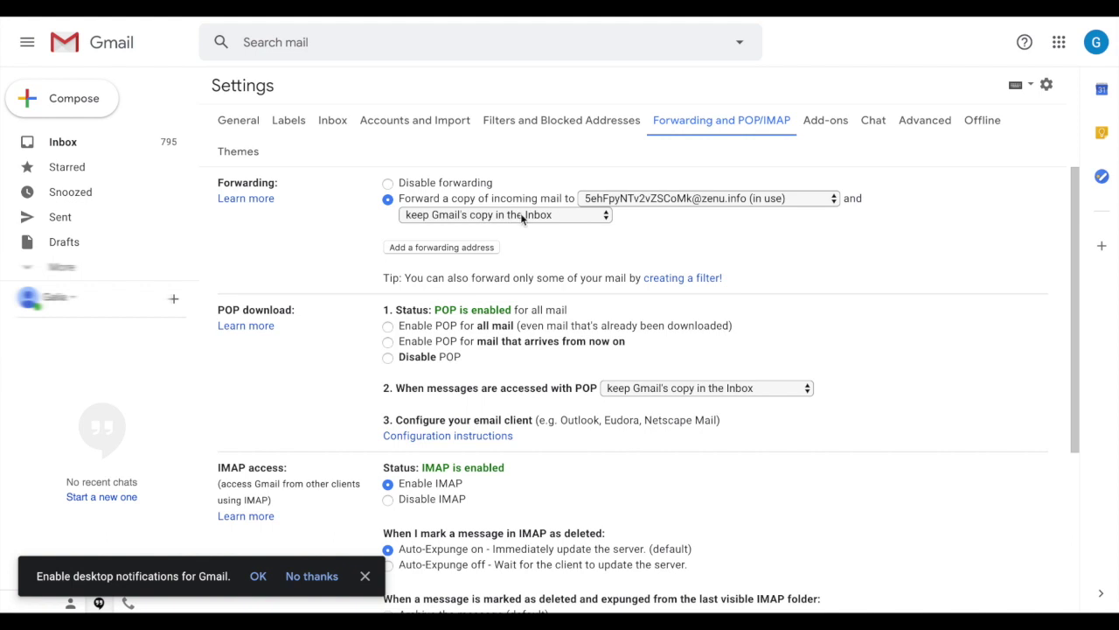
scroll(492, 256, "down", 1)
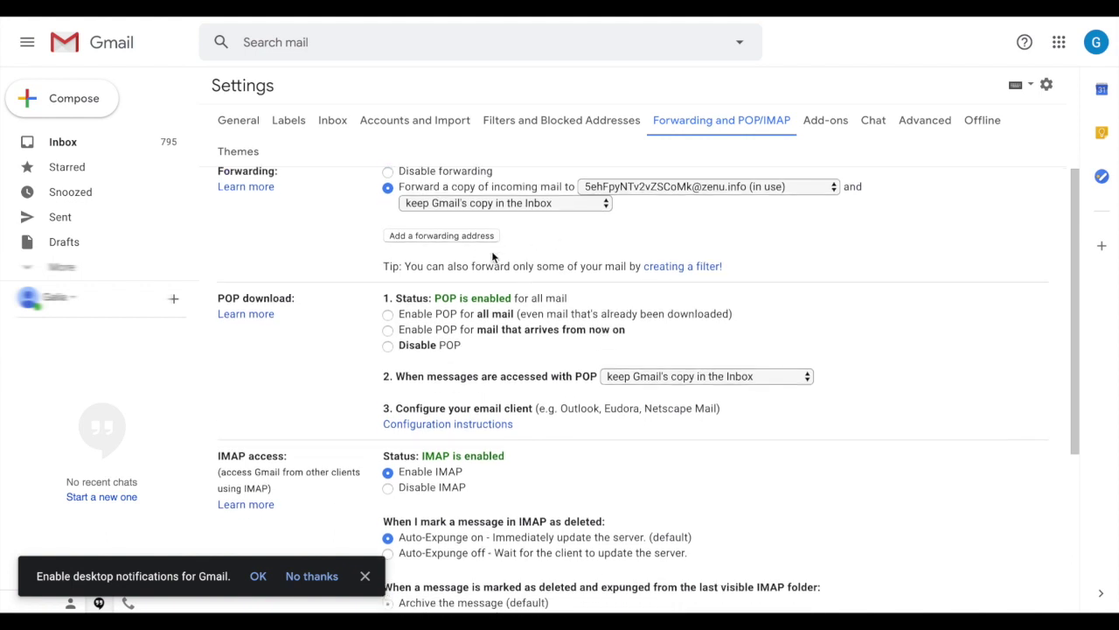
scroll(493, 256, "down", 1)
left_click(387, 296)
scroll(437, 298, "down", 2)
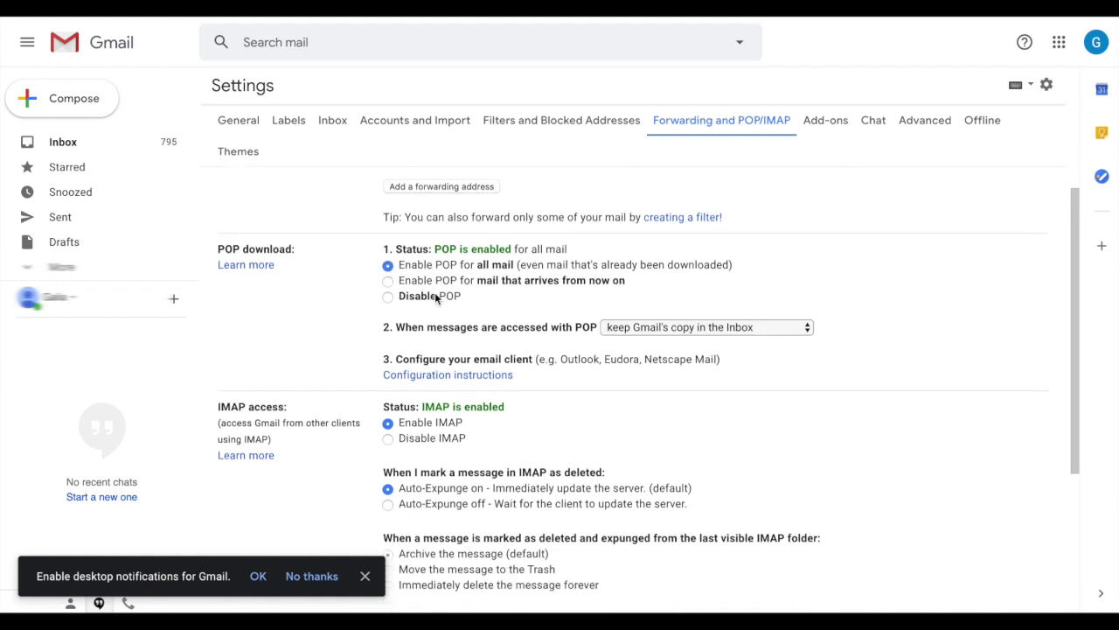
scroll(451, 295, "down", 4)
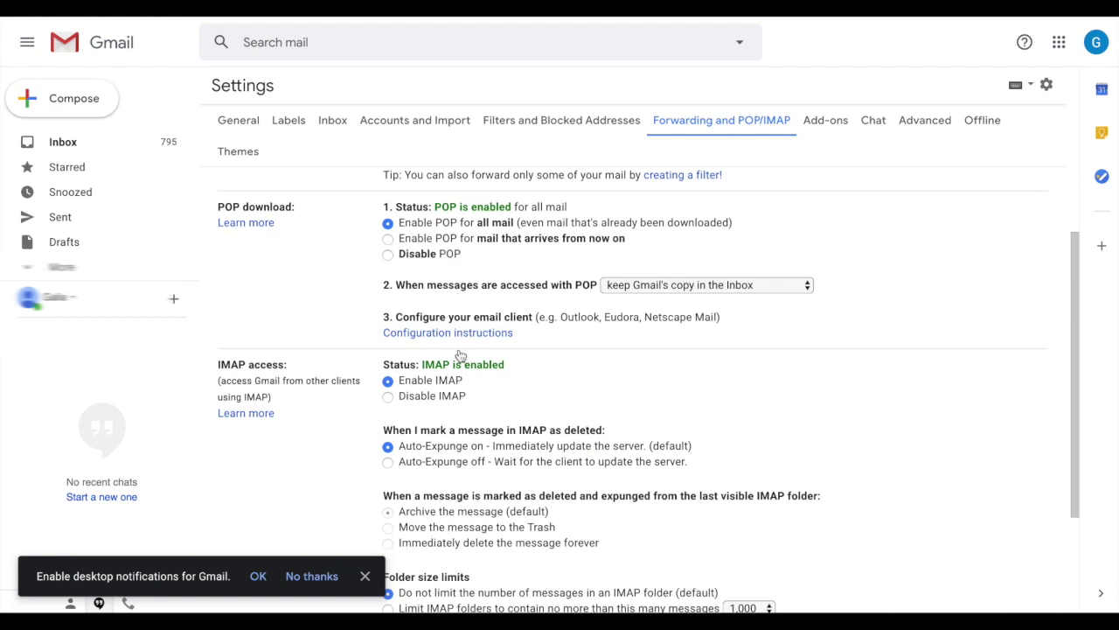
scroll(499, 259, "down", 1)
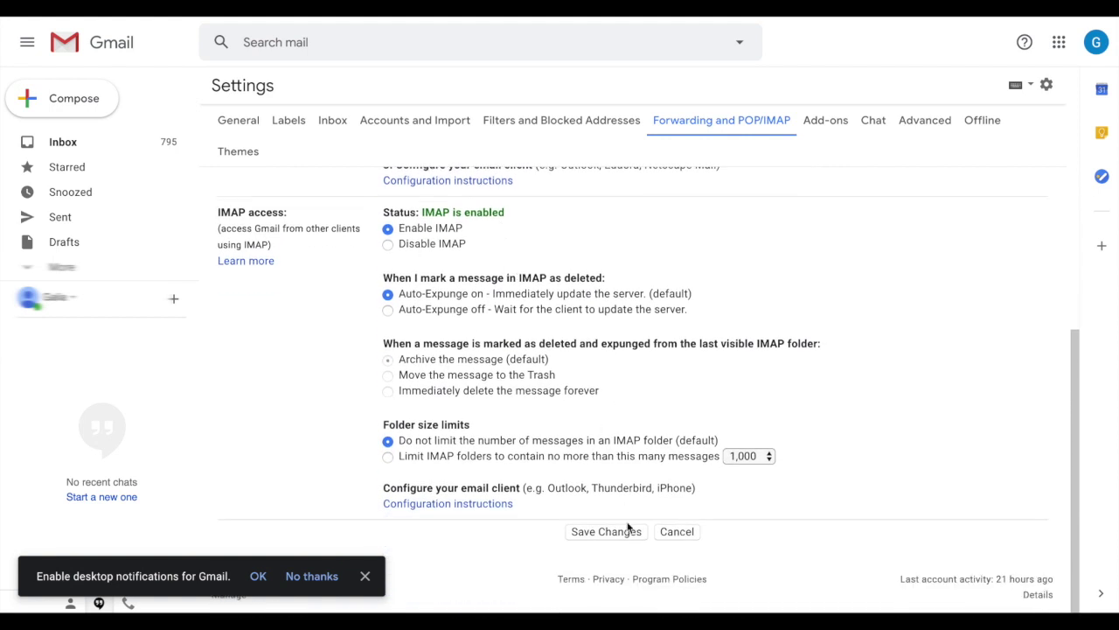
left_click(615, 539)
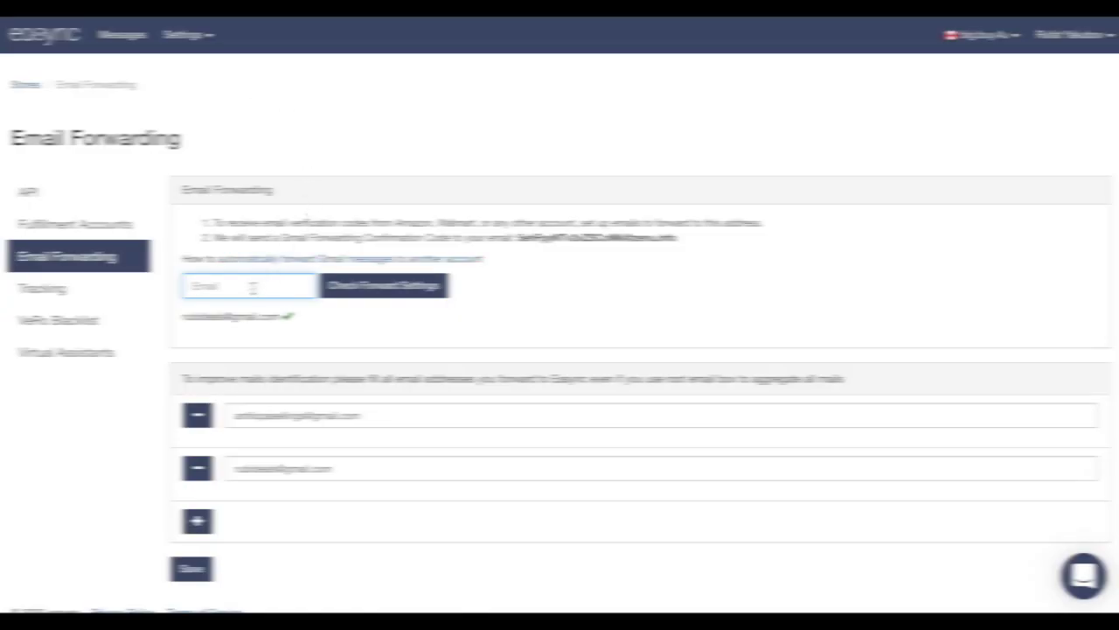
Check that Gmail forwarding works for the pasted Gmail address, then revisit the fulfillment accounts
key("ctrl+v")
left_click(350, 293)
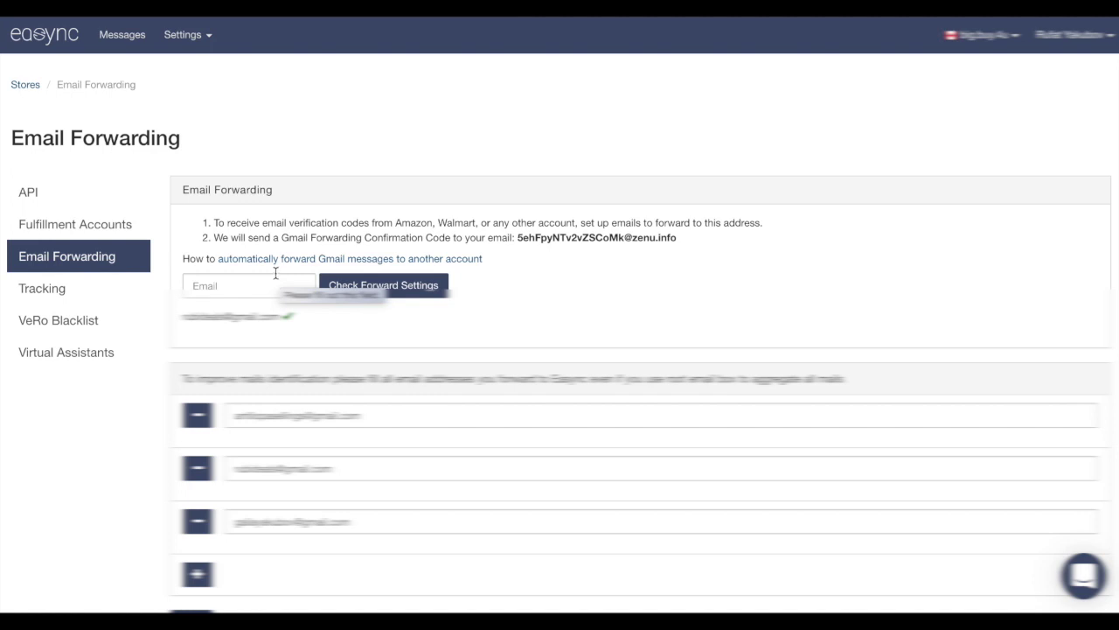
left_click(74, 233)
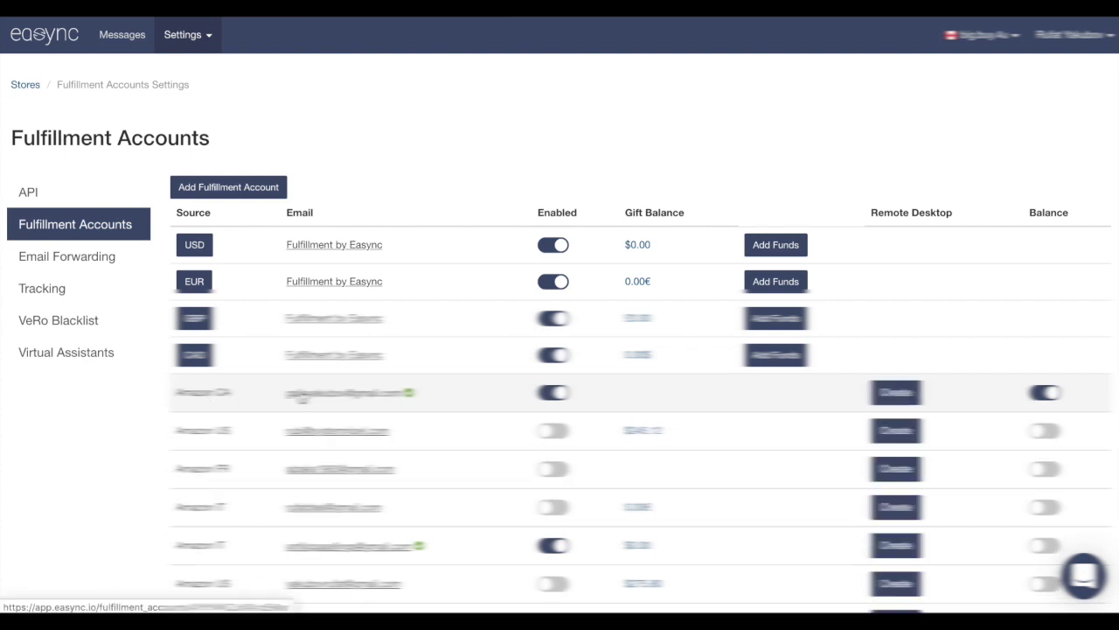
scroll(254, 394, "down", 1)
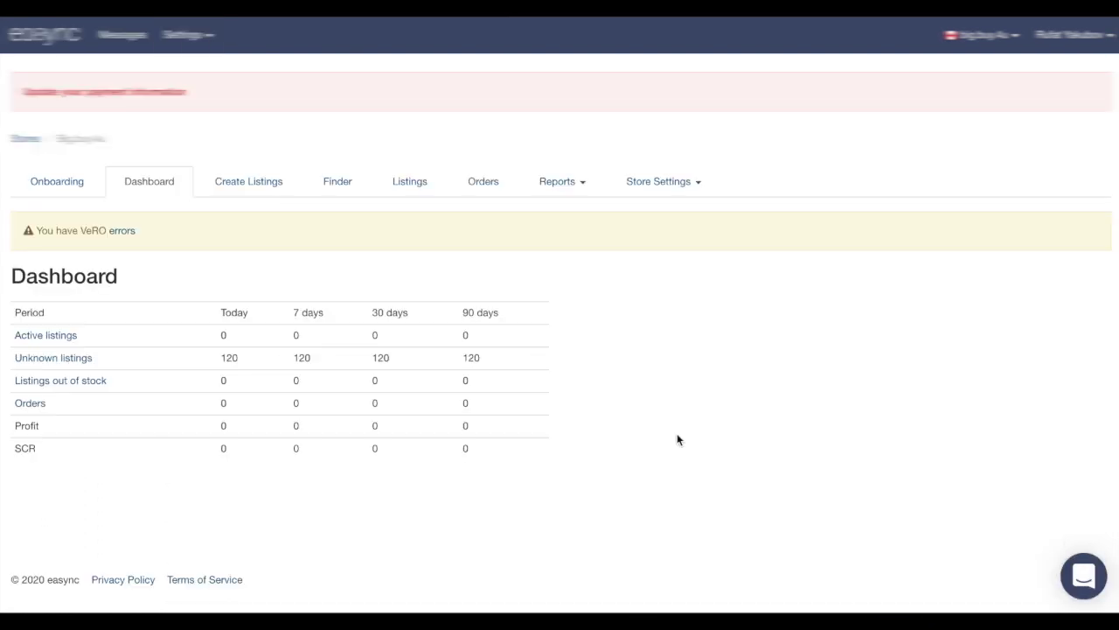
left_click(647, 189)
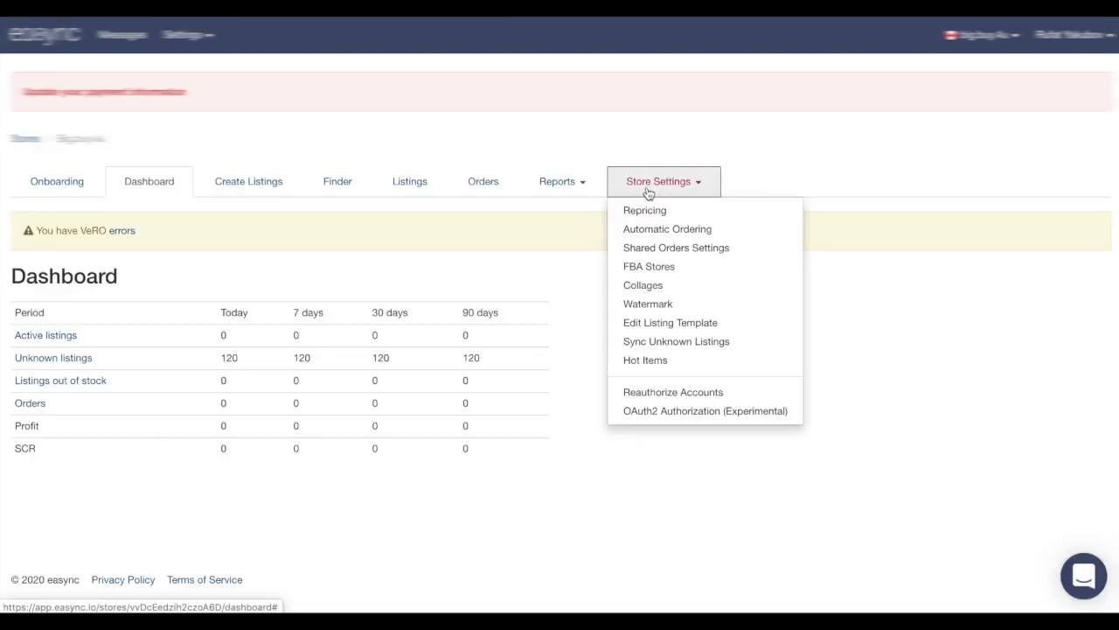
Tick Enable under Store Settings > Automatic Ordering and save the Automatic Ordering Settings
left_click(694, 232)
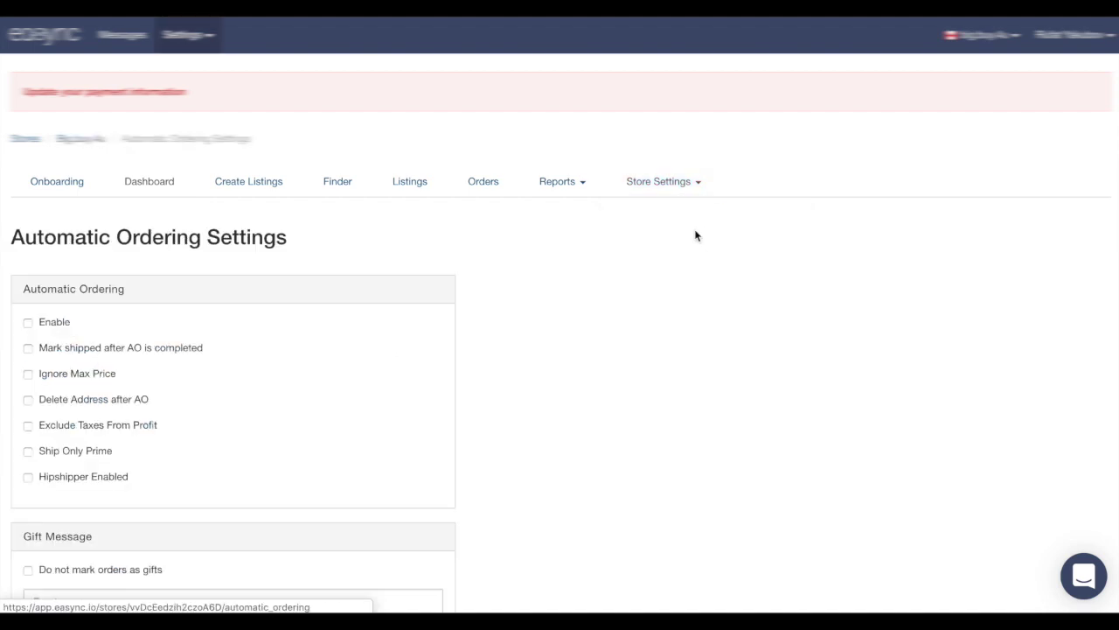
left_click(28, 323)
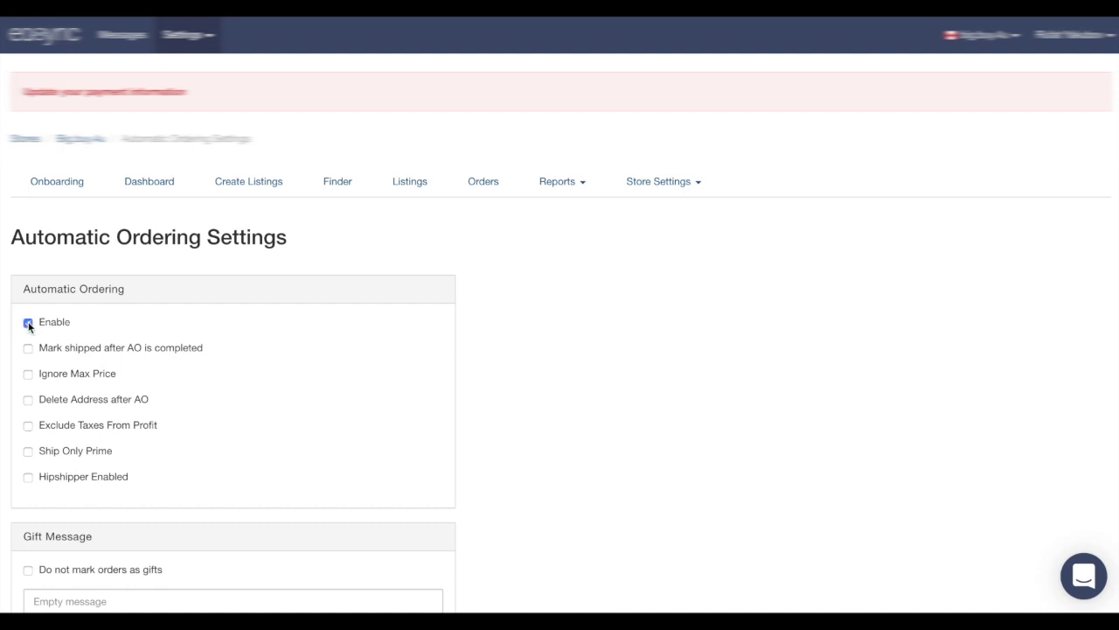
scroll(215, 344, "down", 1)
scroll(232, 375, "down", 3)
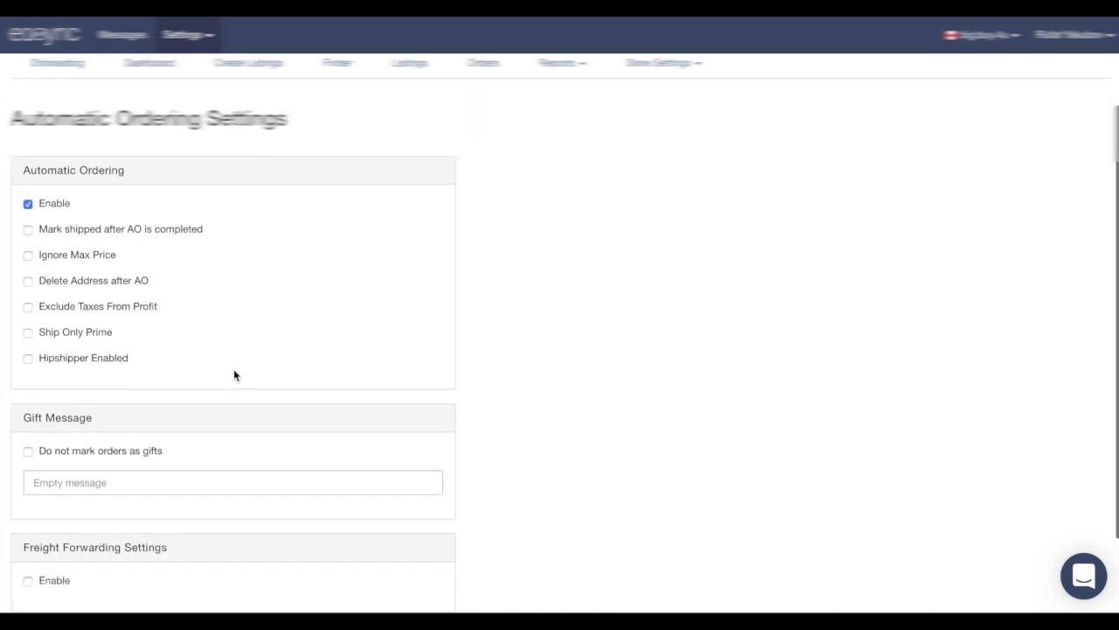
scroll(97, 425, "down", 2)
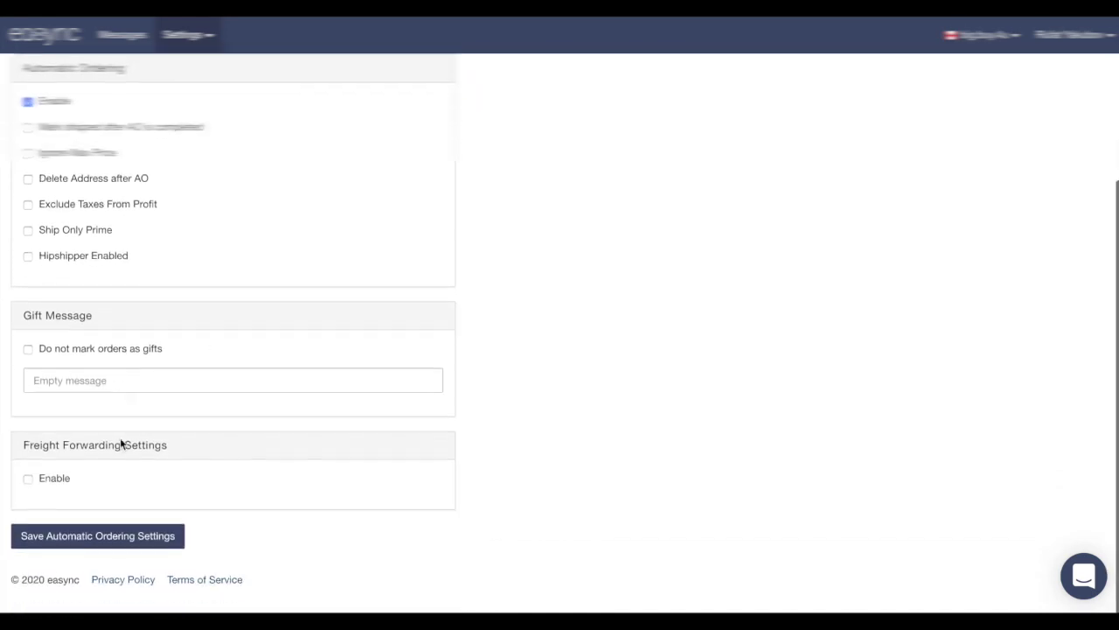
left_click(69, 540)
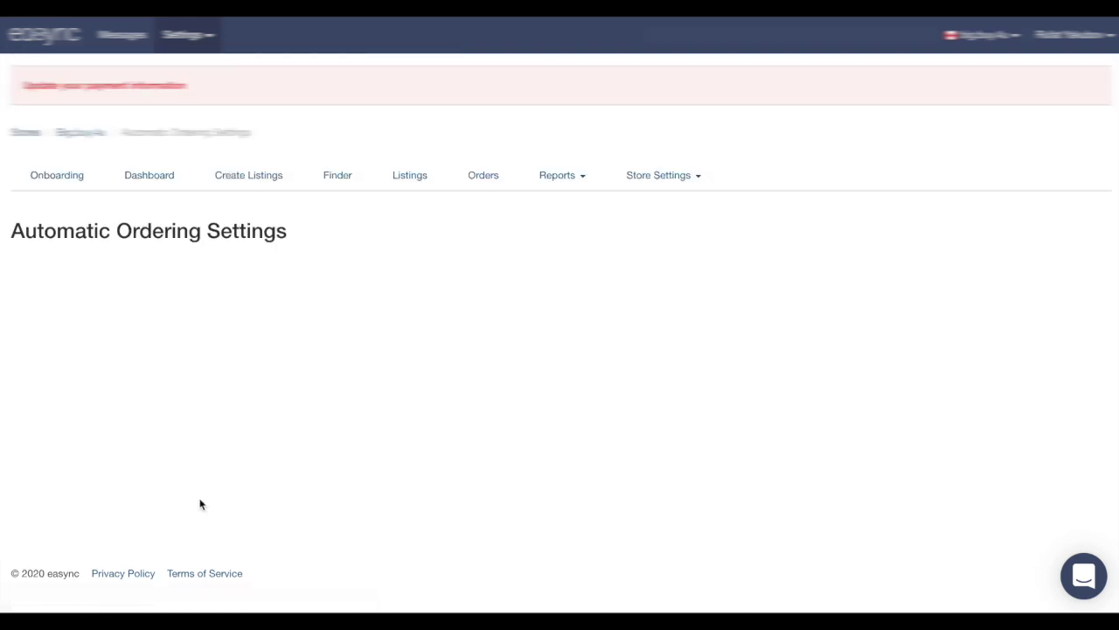
scroll(417, 429, "up", 1)
scroll(525, 394, "down", 2)
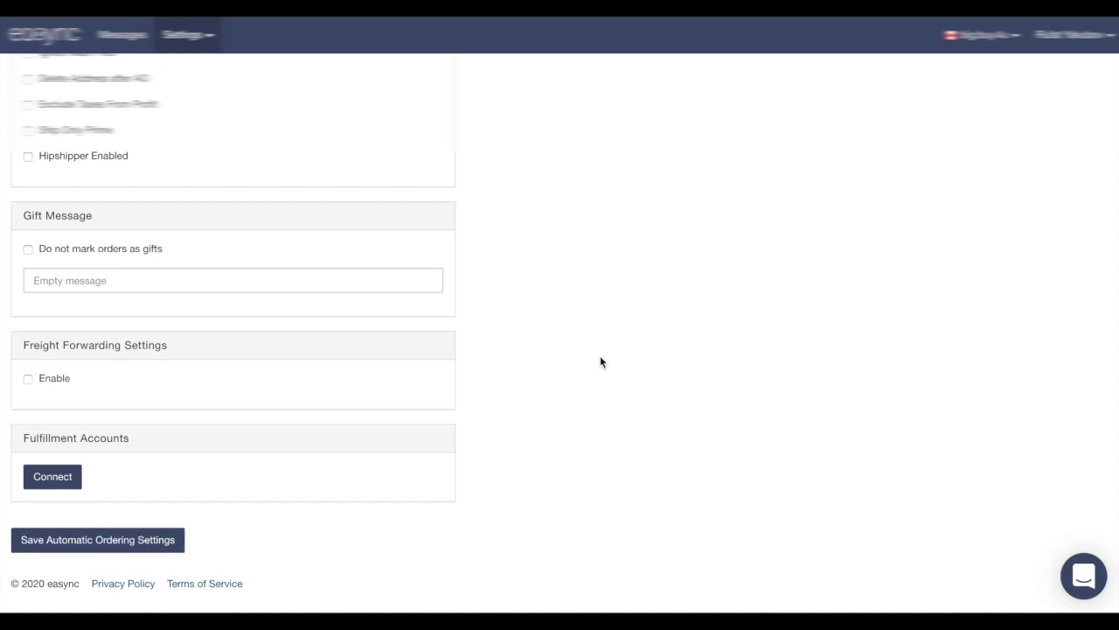
scroll(599, 361, "up", 4)
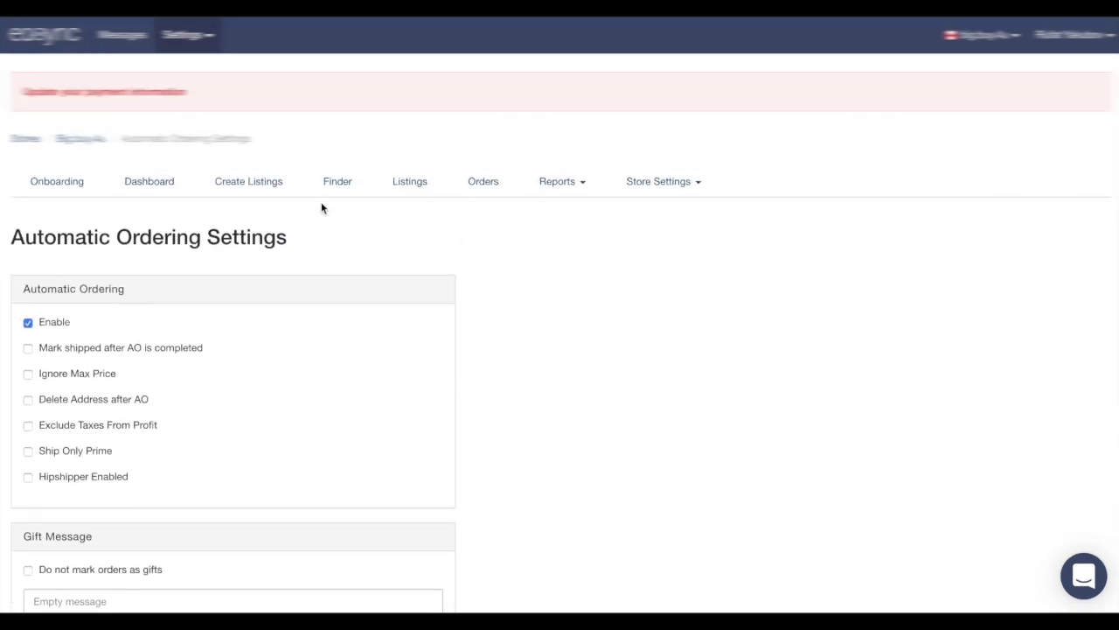
On the Create Listings page, set the source market to amazon.ca
left_click(253, 189)
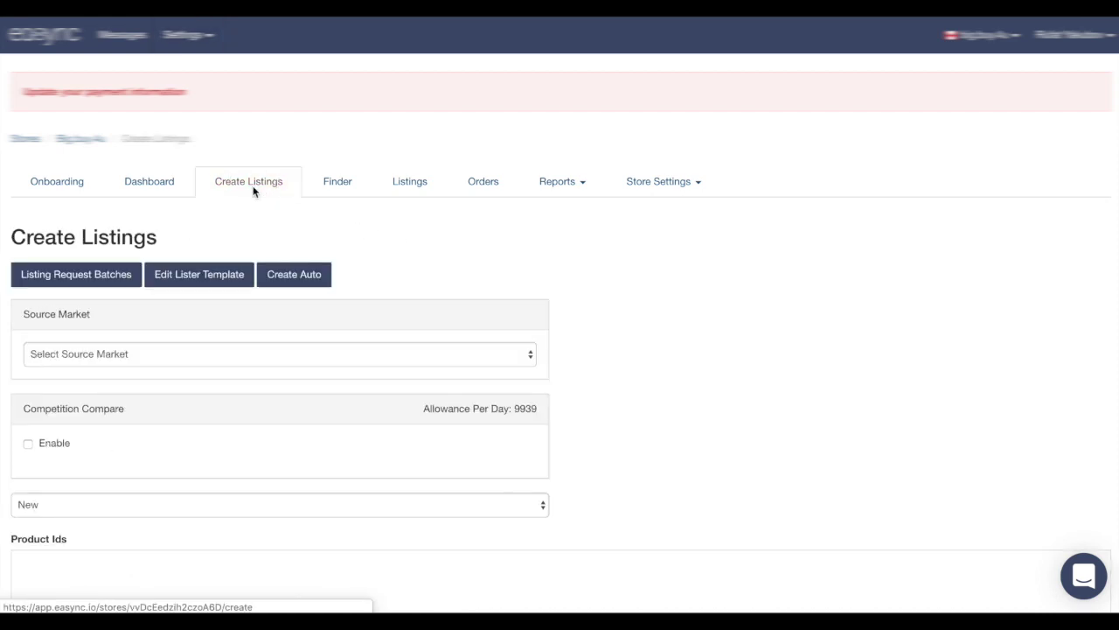
left_click(119, 355)
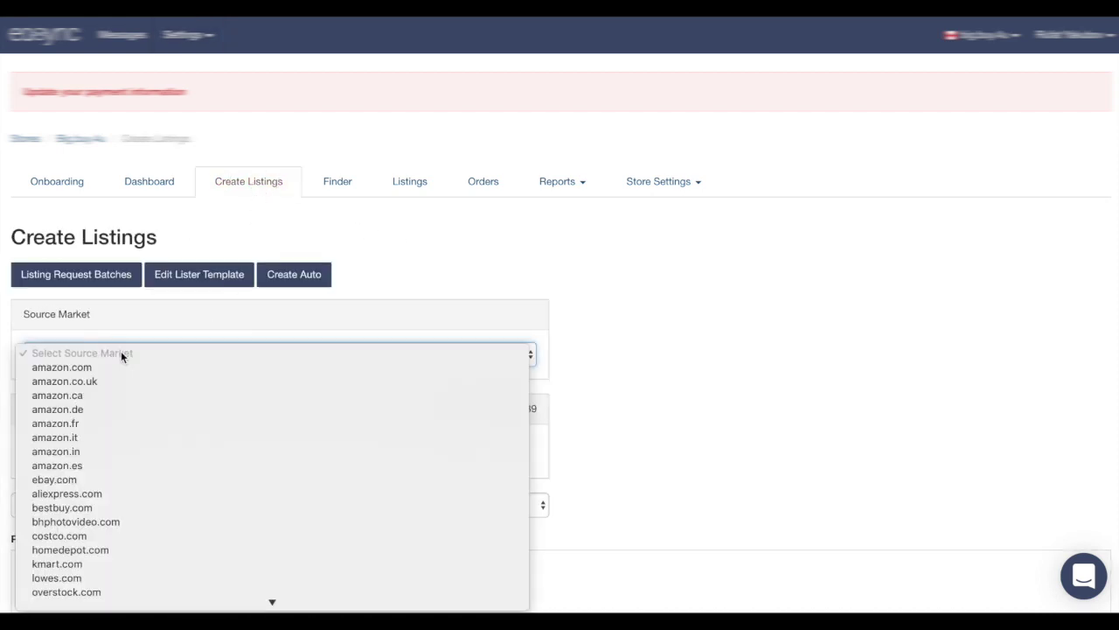
left_click(90, 395)
scroll(158, 396, "down", 2)
scroll(157, 393, "down", 3)
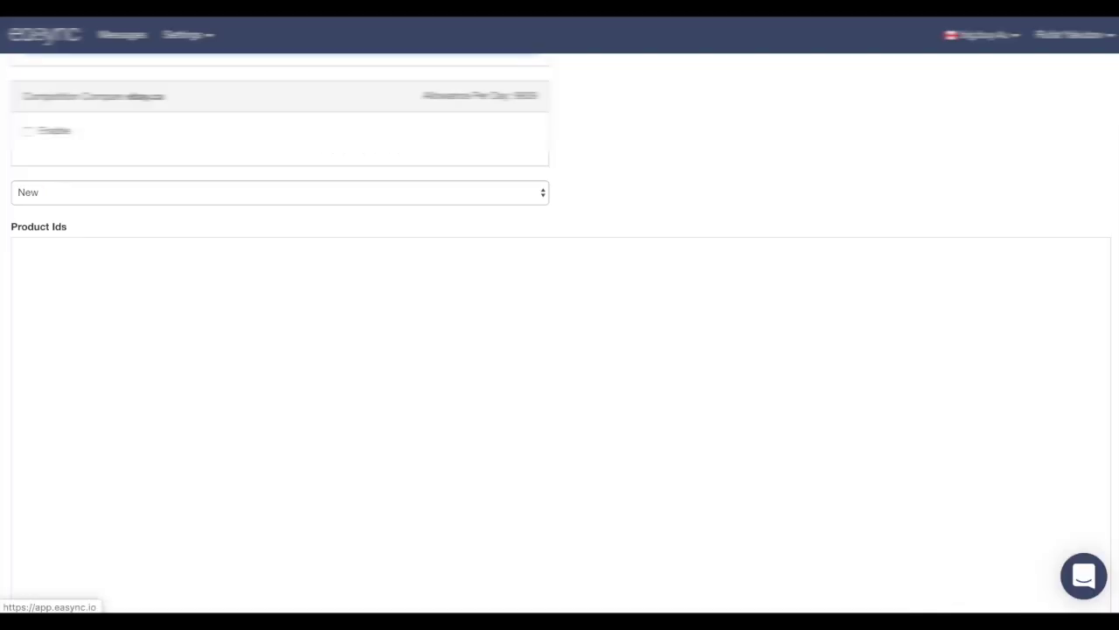
scroll(237, 320, "up", 3)
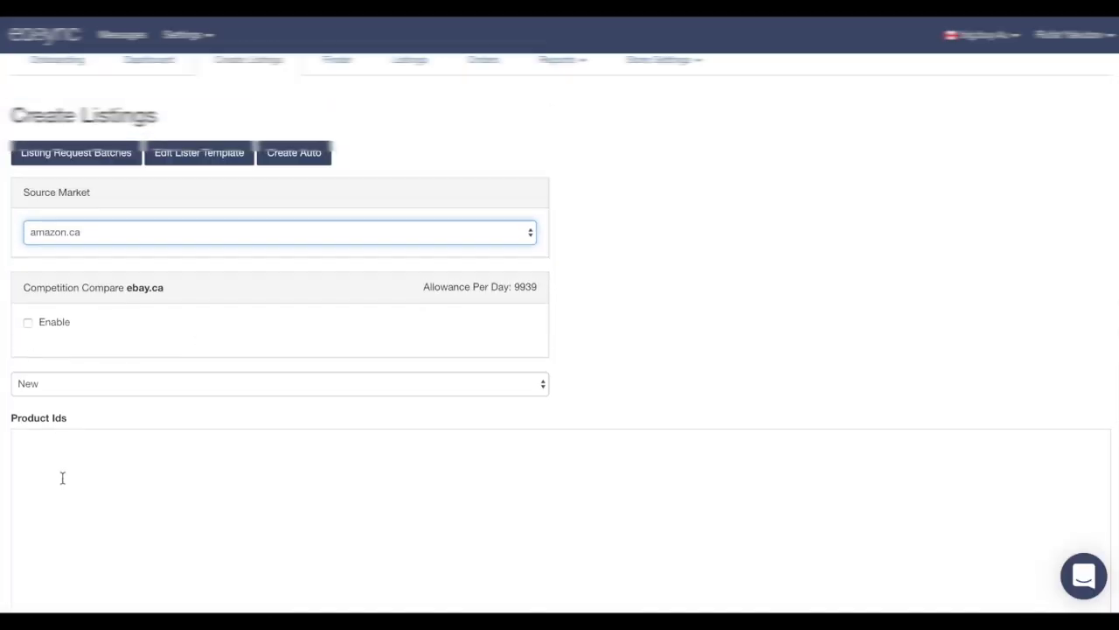
Enter product ID B07Y1F4VFF as a single listing and submit the listing request
left_click(62, 475)
type("B07Y1F4VFF")
scroll(120, 469, "down", 2)
scroll(120, 469, "down", 5)
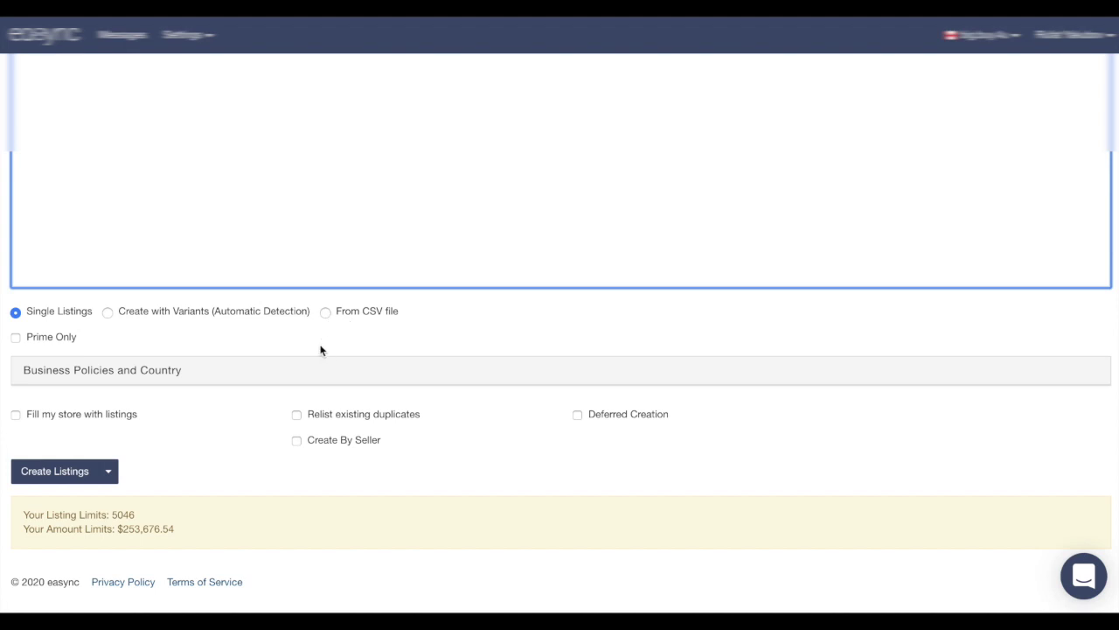
left_click(323, 314)
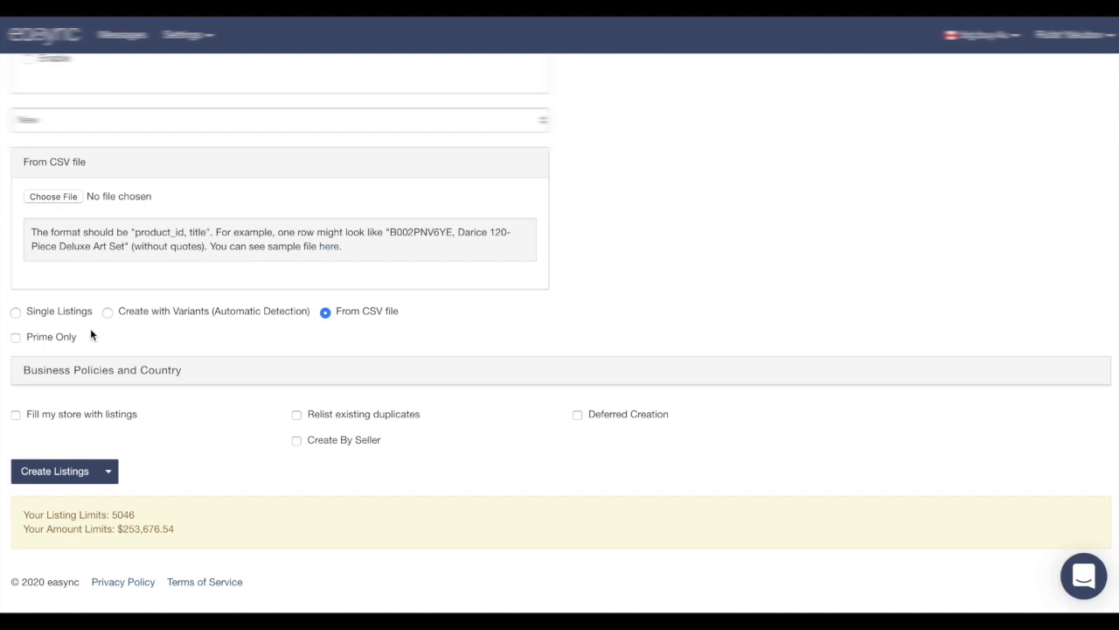
left_click(16, 313)
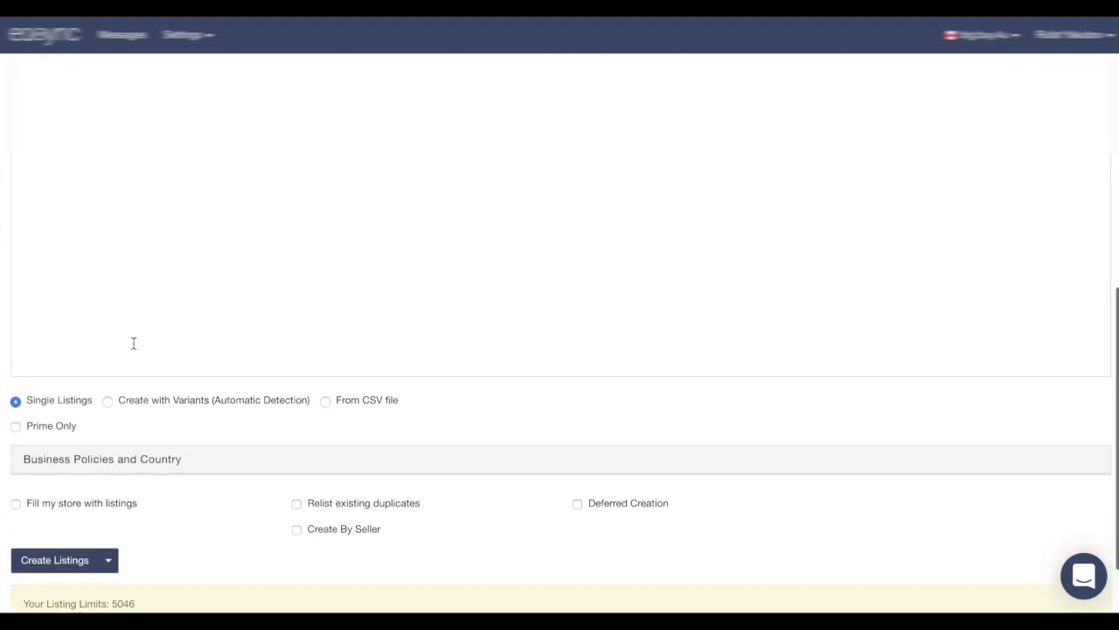
left_click(99, 317)
key("ctrl+v")
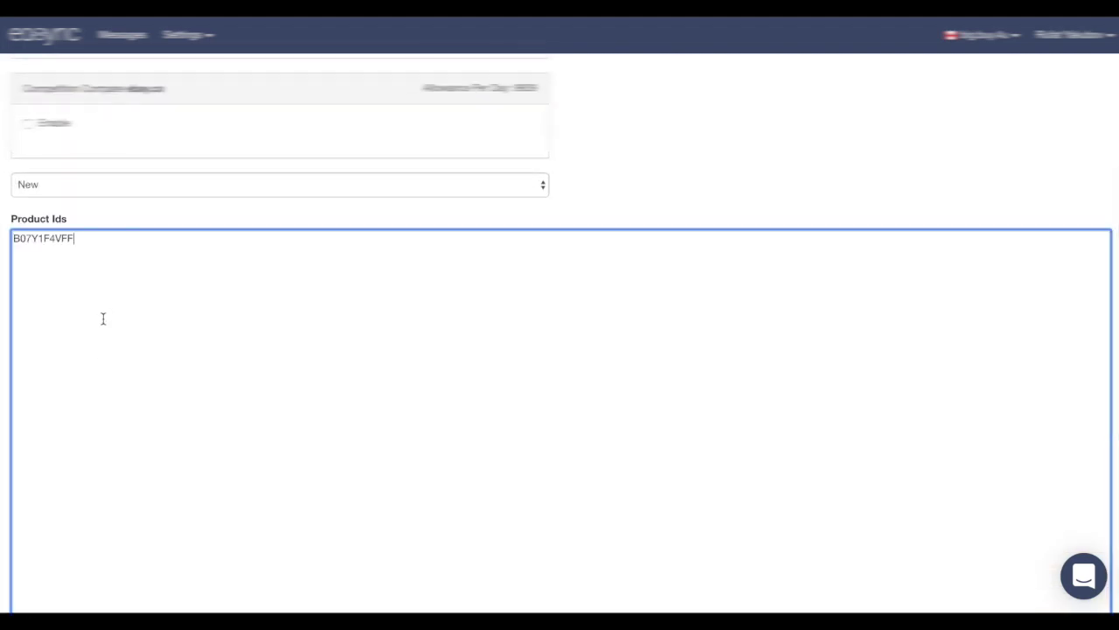
scroll(112, 316, "down", 1)
scroll(111, 317, "down", 2)
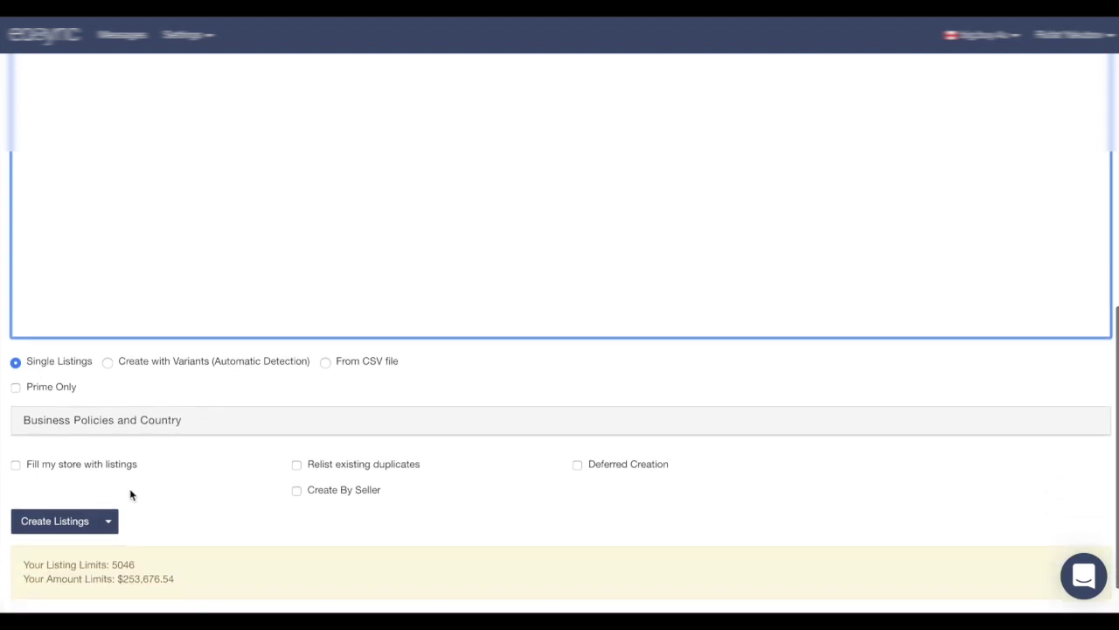
left_click(66, 524)
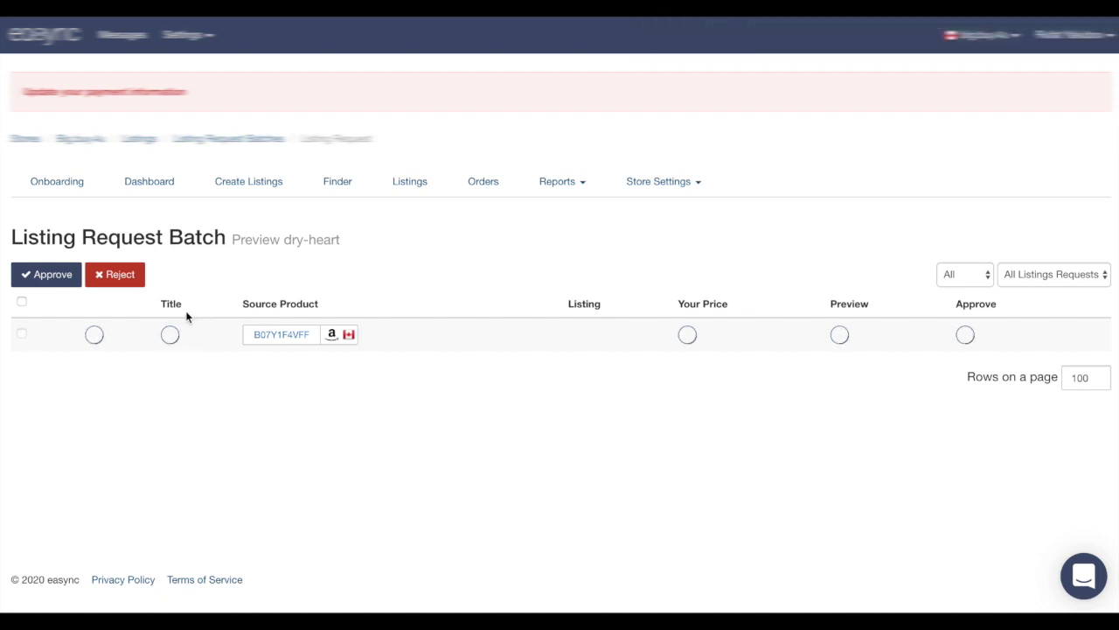
Select the GOOLOO item's row and approve it for listing on eBay at 139.29$
mouse_move(315, 346)
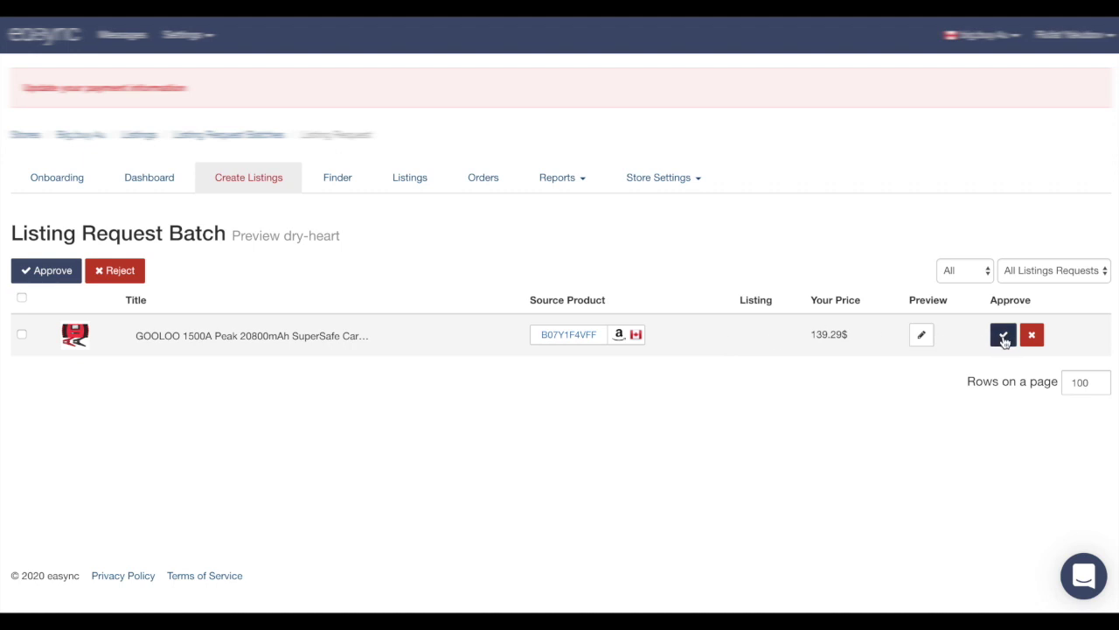
left_click(22, 334)
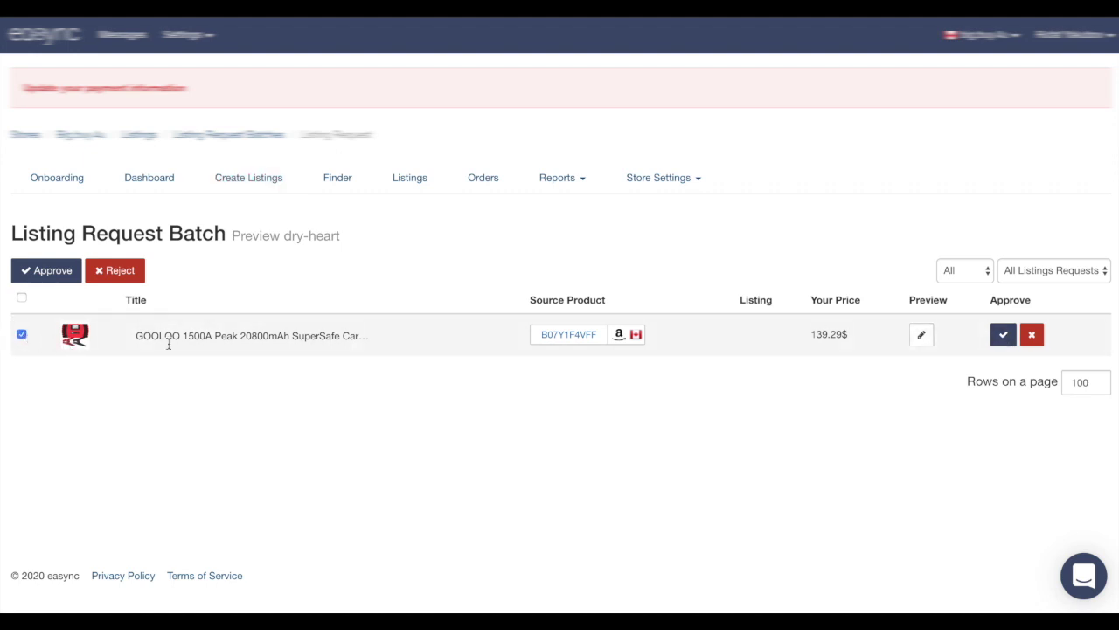
left_click(22, 298)
left_click(23, 298)
left_click(22, 335)
left_click(1002, 340)
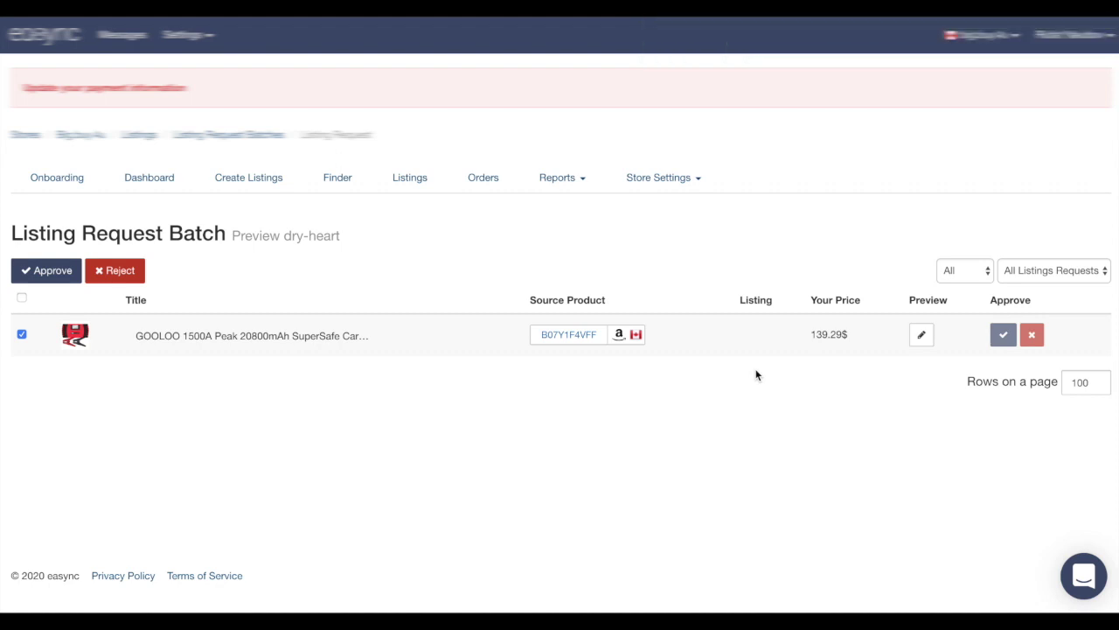
Open the support chat and return to its home view
scroll(750, 379, "down", 1)
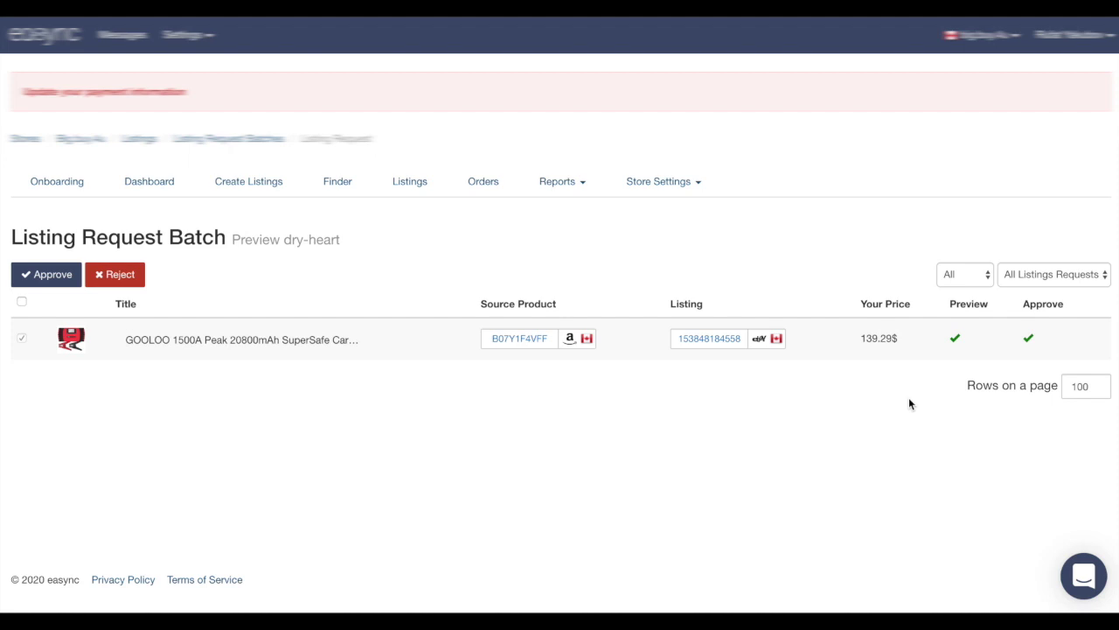
left_click(1080, 575)
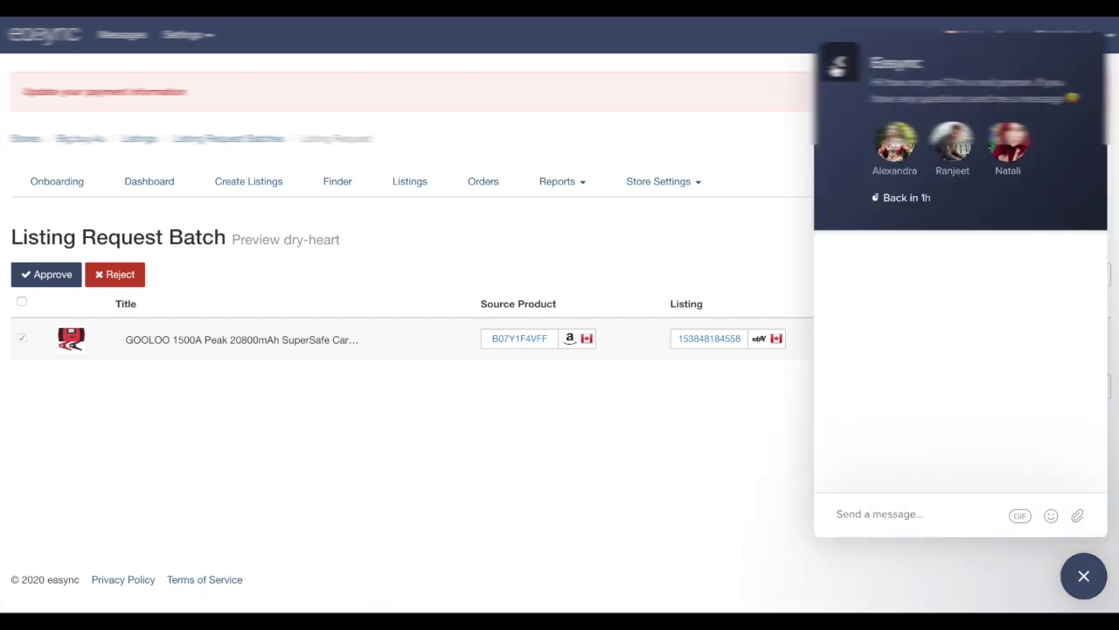
left_click(839, 62)
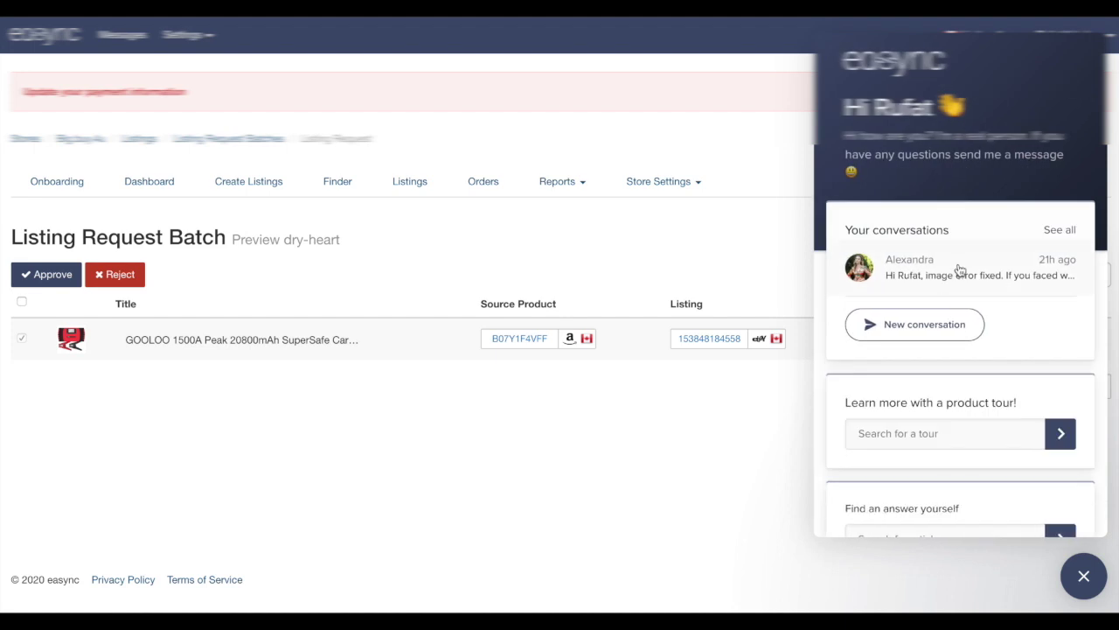